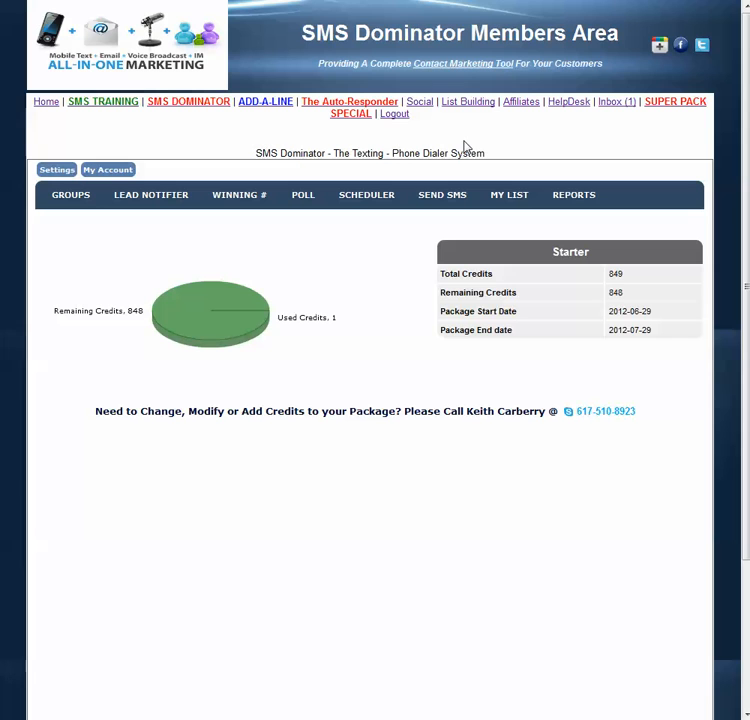
Open the Auto-Responder's list of autoresponders and look through the existing entries down to the creation field
left_click(329, 106)
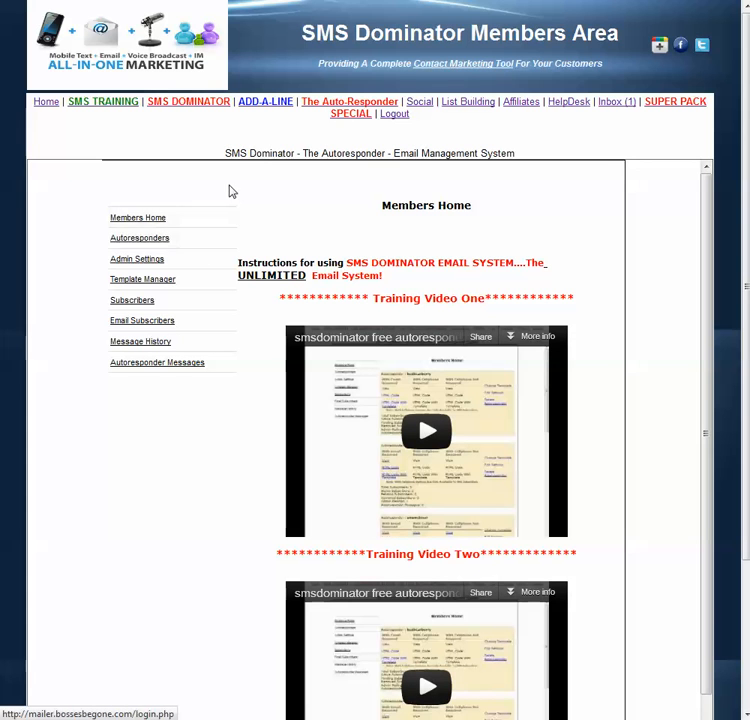
left_click(123, 243)
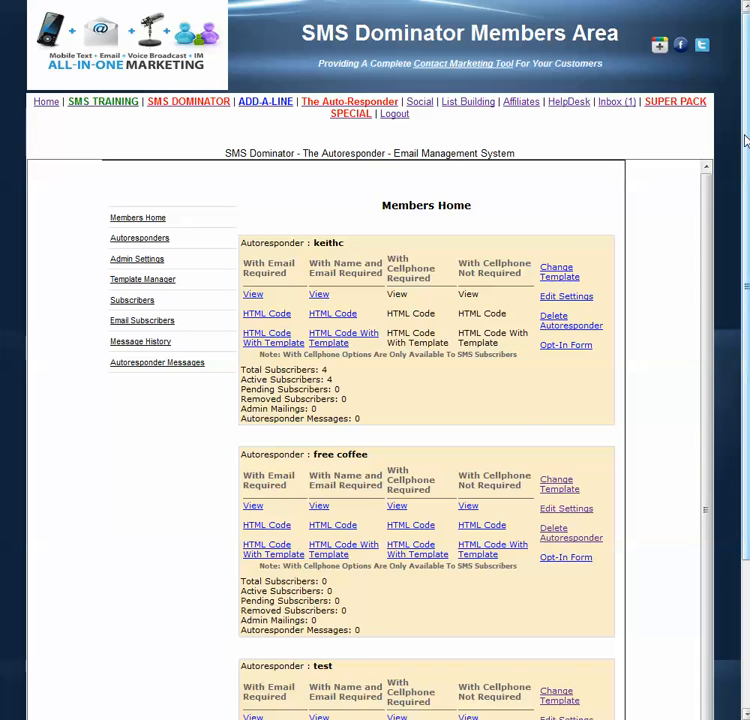
scroll(744, 141, "down", 3)
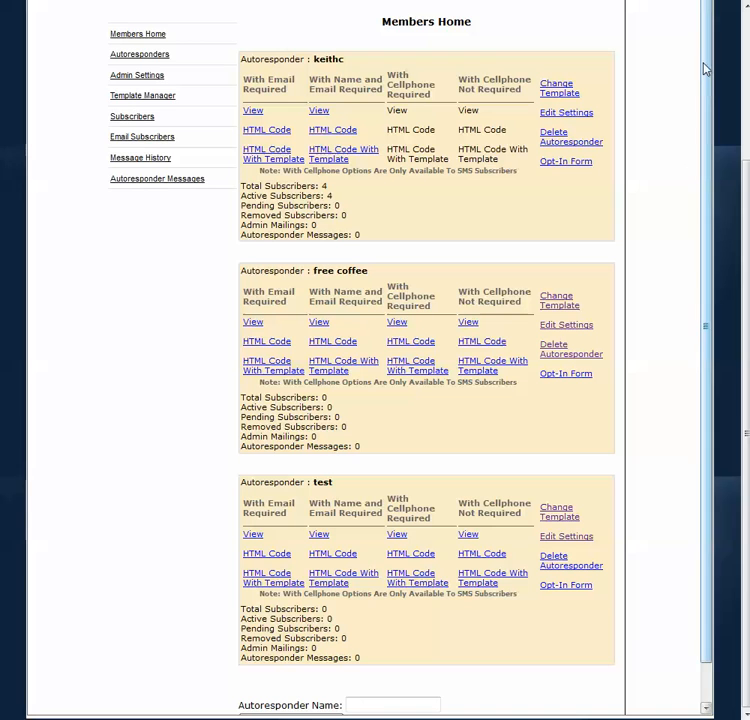
left_click_drag(705, 87, 700, 231)
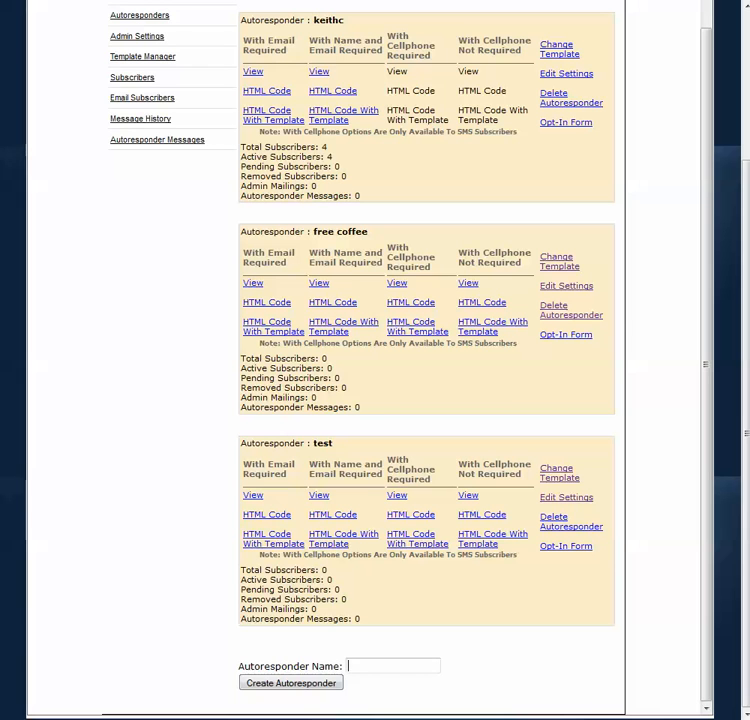
scroll(715, 213, "up", 1)
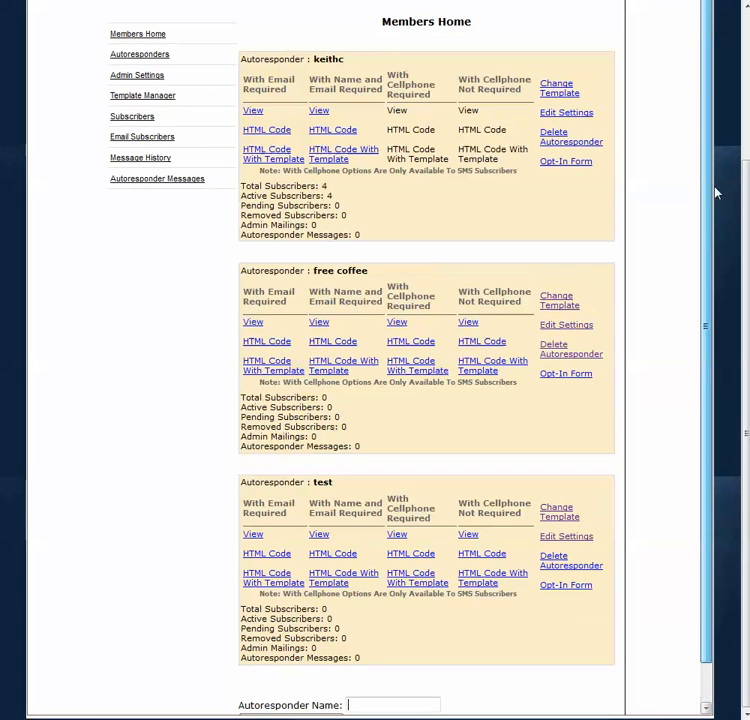
scroll(710, 245, "down", 1)
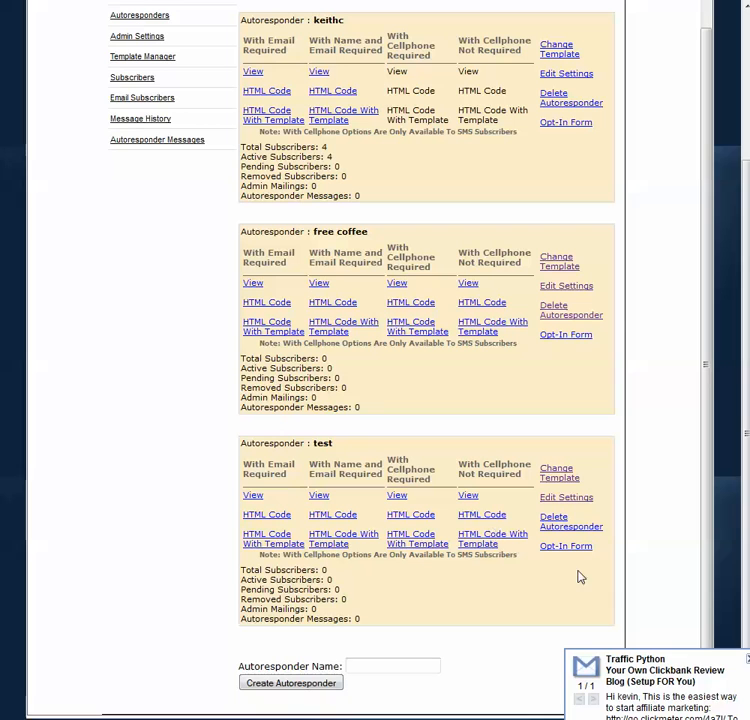
left_click(741, 657)
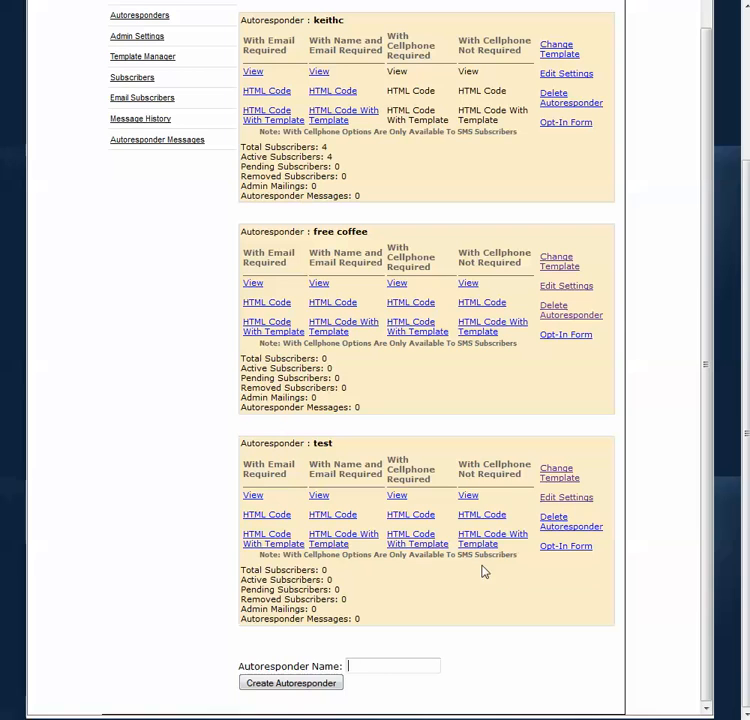
Preview the test autoresponder's sign-up page for cellphone not required and examine the matching HTML code in an enlarged box
left_click(470, 497)
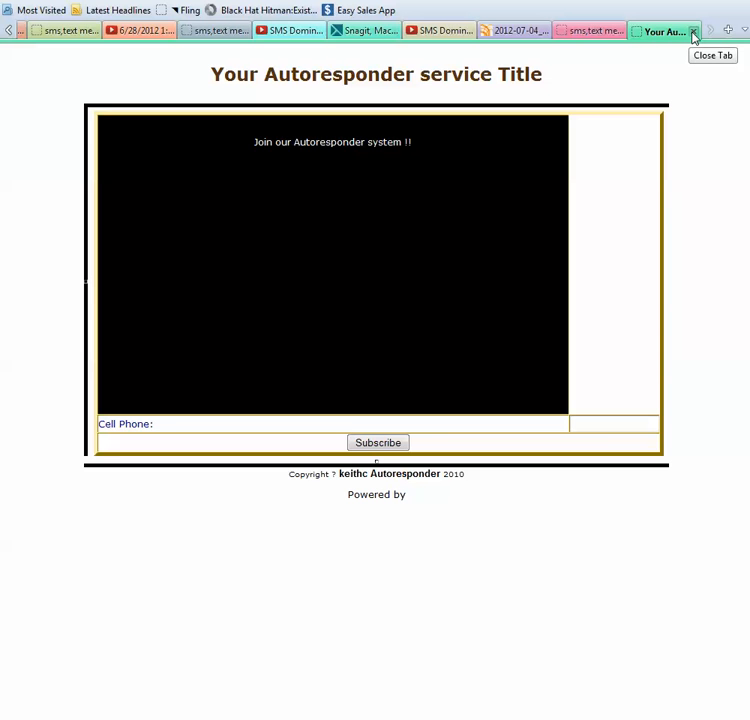
left_click(590, 32)
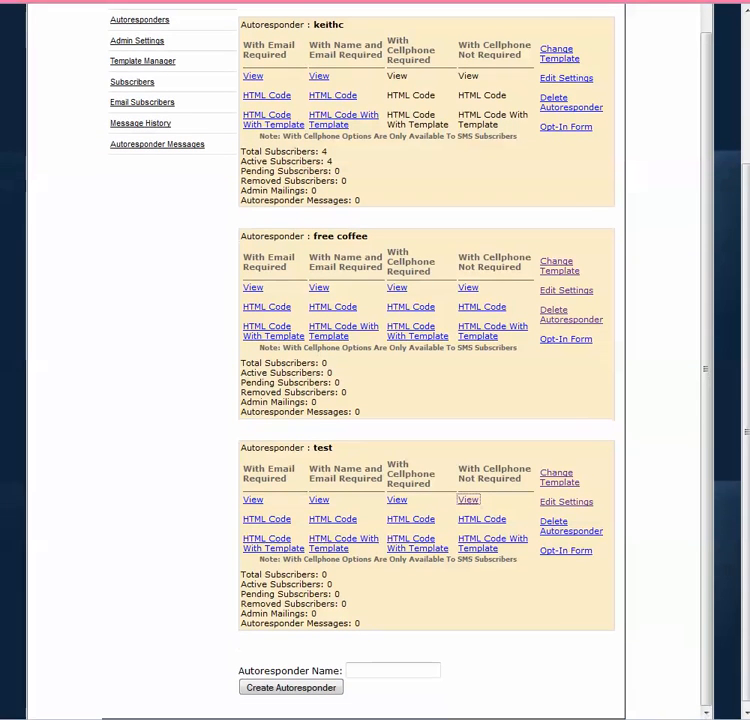
left_click(482, 522)
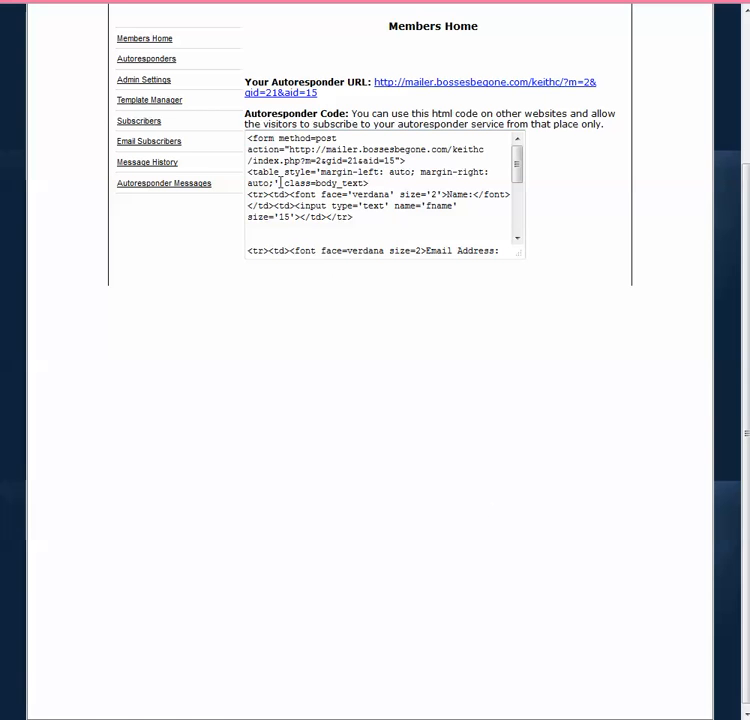
left_click_drag(519, 257, 627, 369)
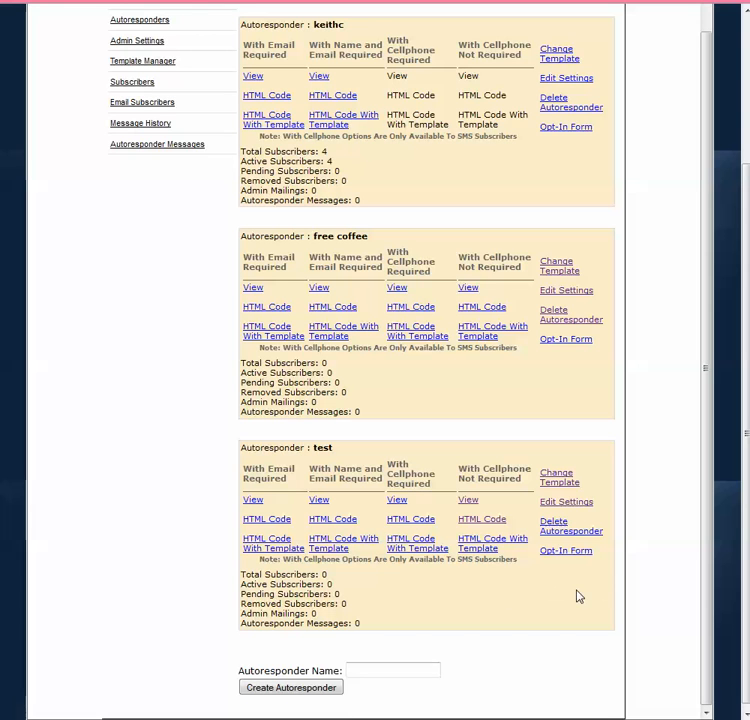
Copy the full HTML code of the test autoresponder's form with cellphone not required
left_click(479, 521)
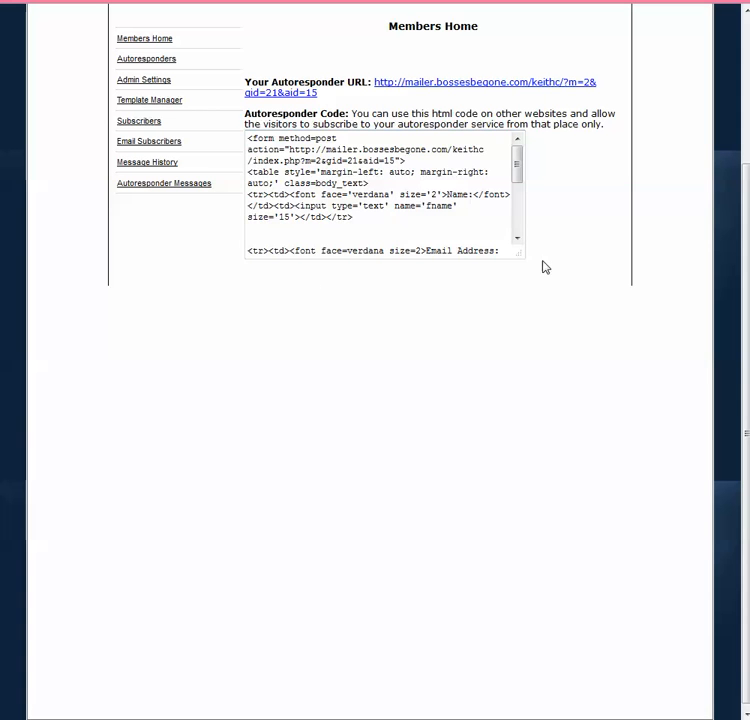
left_click_drag(519, 252, 605, 355)
left_click_drag(248, 139, 309, 318)
right_click(327, 168)
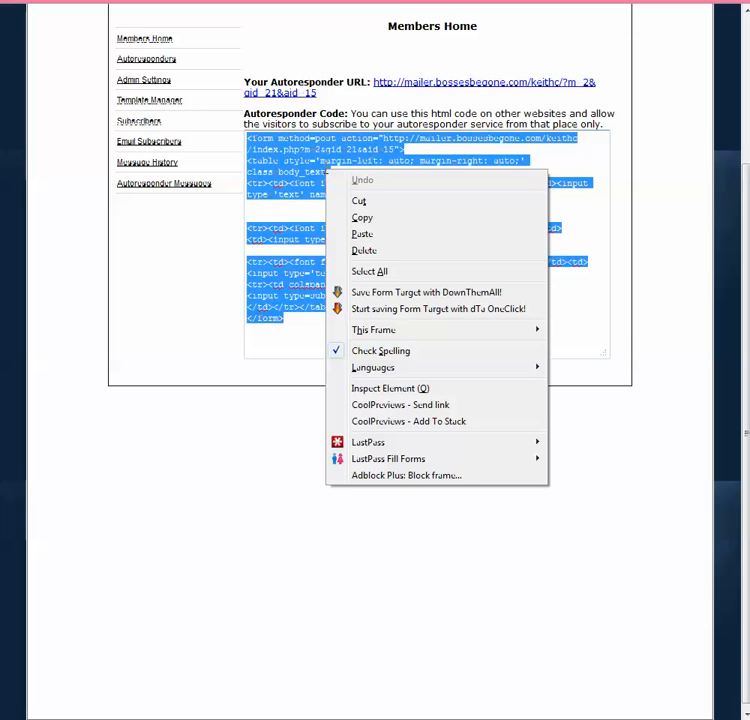
left_click(362, 218)
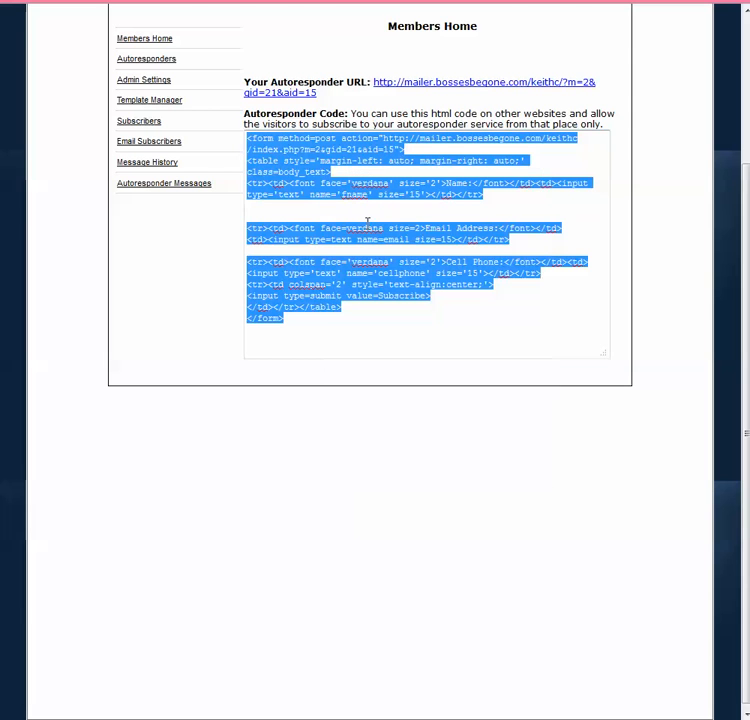
Paste the copied form code into an empty Notepad document and return to the browser
left_click(362, 218)
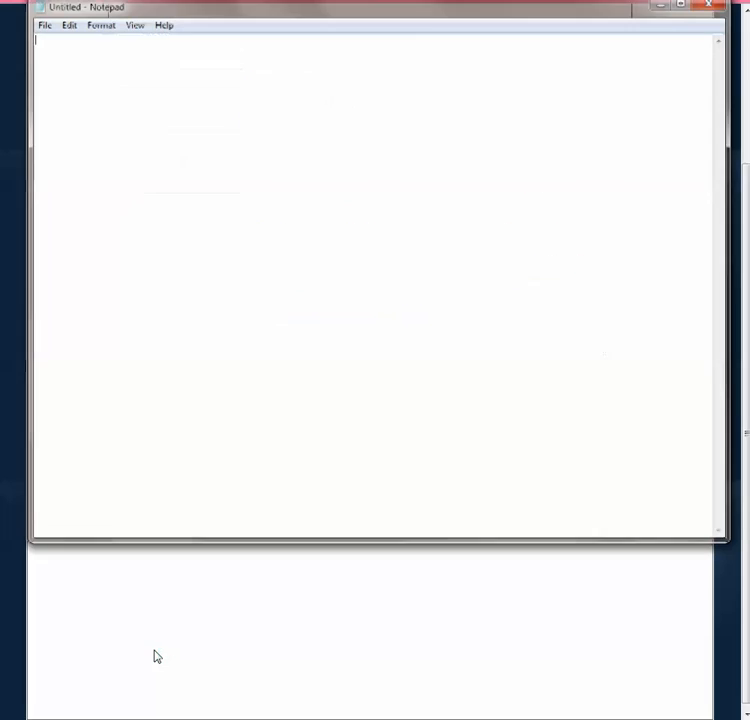
right_click(172, 104)
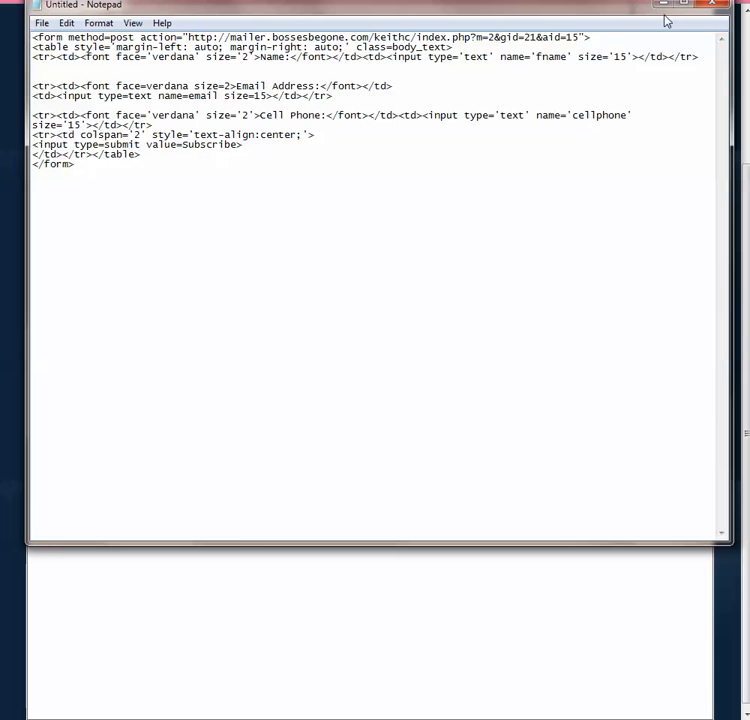
left_click_drag(612, 11, 0, 112)
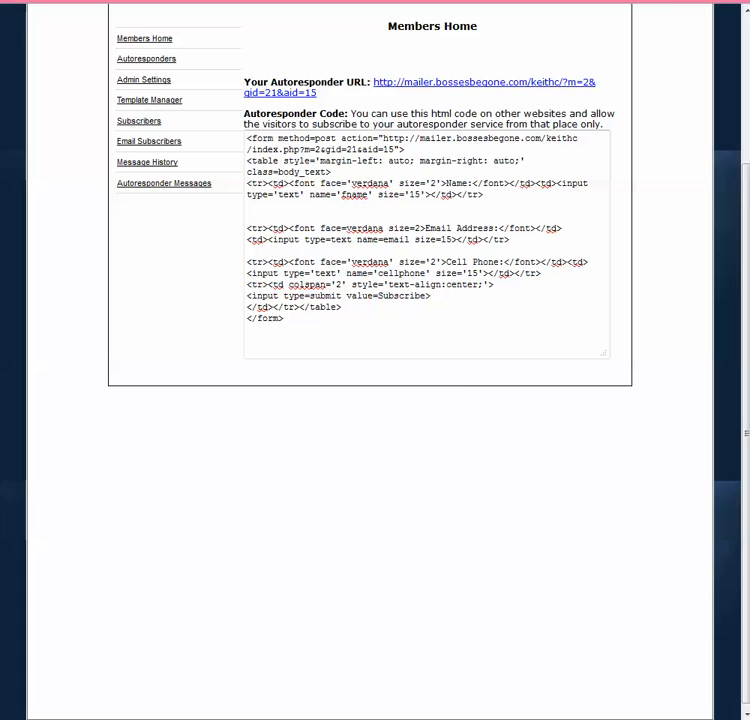
Start a new opt-in form for the test autoresponder from its opt-in forms list
left_click(149, 66)
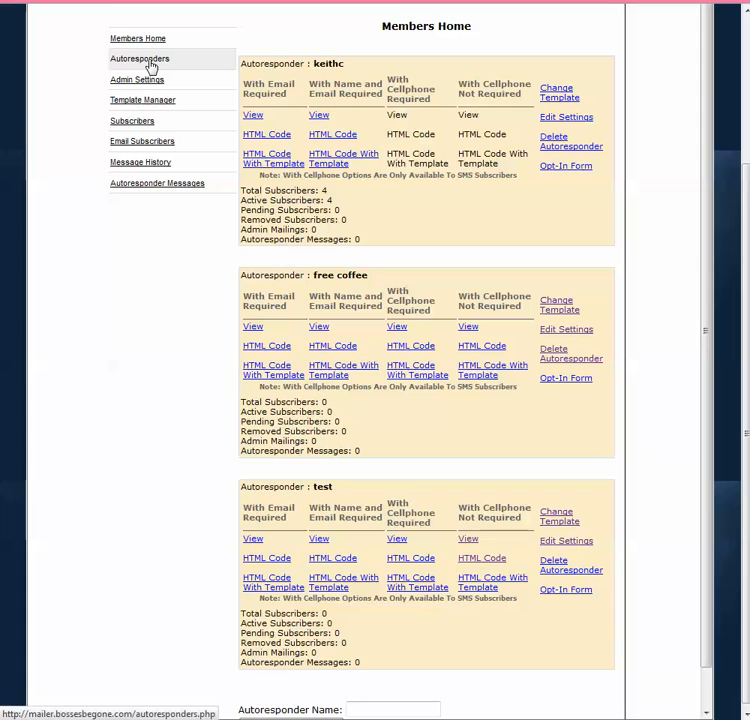
left_click(574, 593)
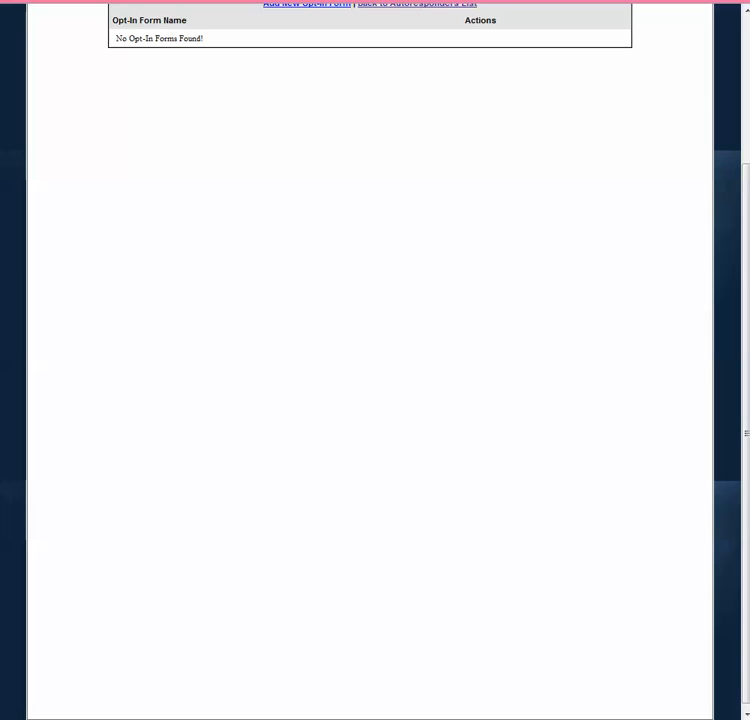
left_click_drag(745, 413, 746, 360)
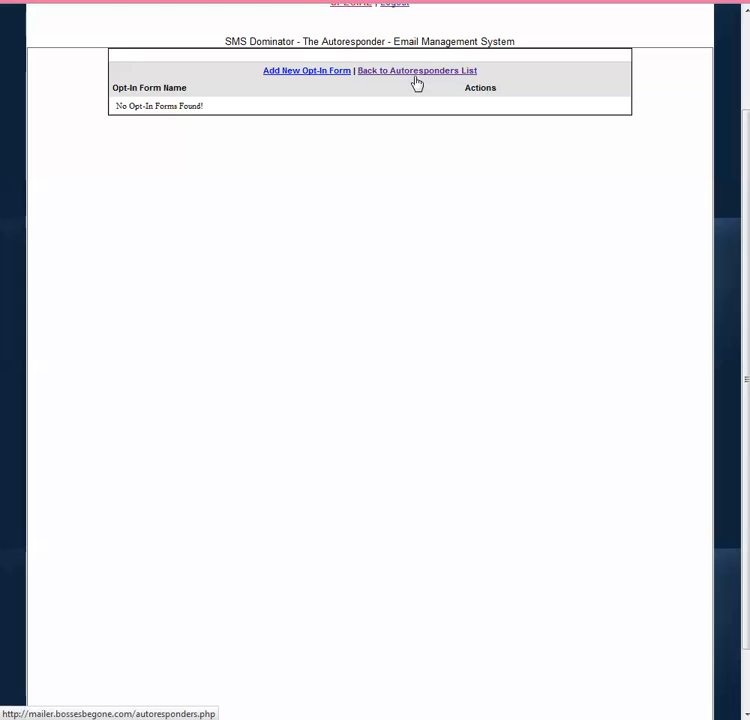
left_click(298, 72)
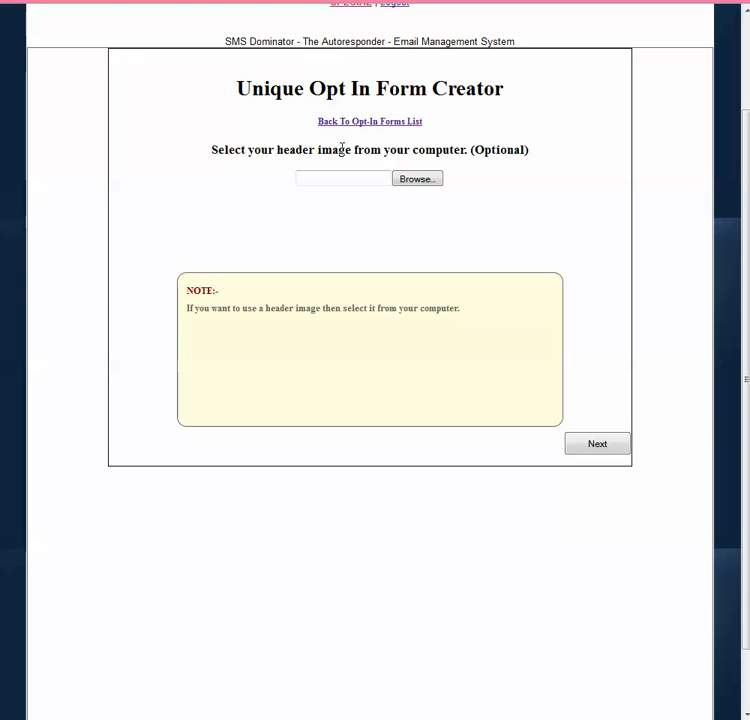
Skip the optional header image, header image width and footer image of the opt-in form, leaving them empty
left_click_drag(472, 151, 529, 145)
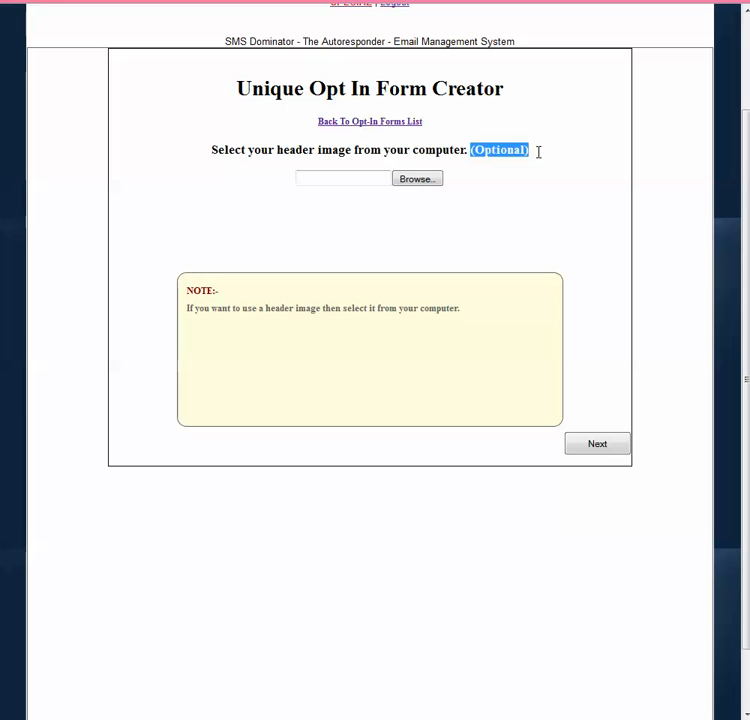
left_click(539, 159)
left_click_drag(531, 155, 472, 154)
left_click(504, 177)
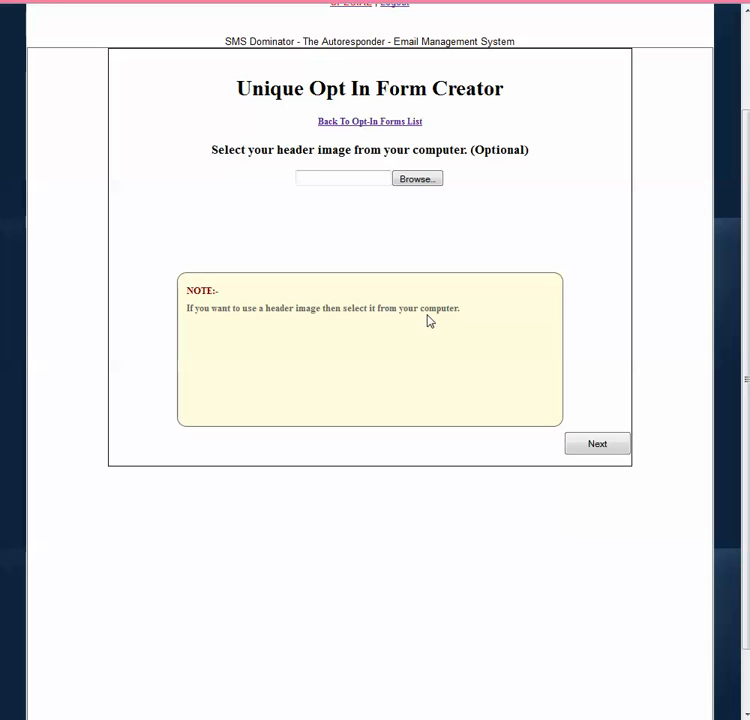
left_click(597, 442)
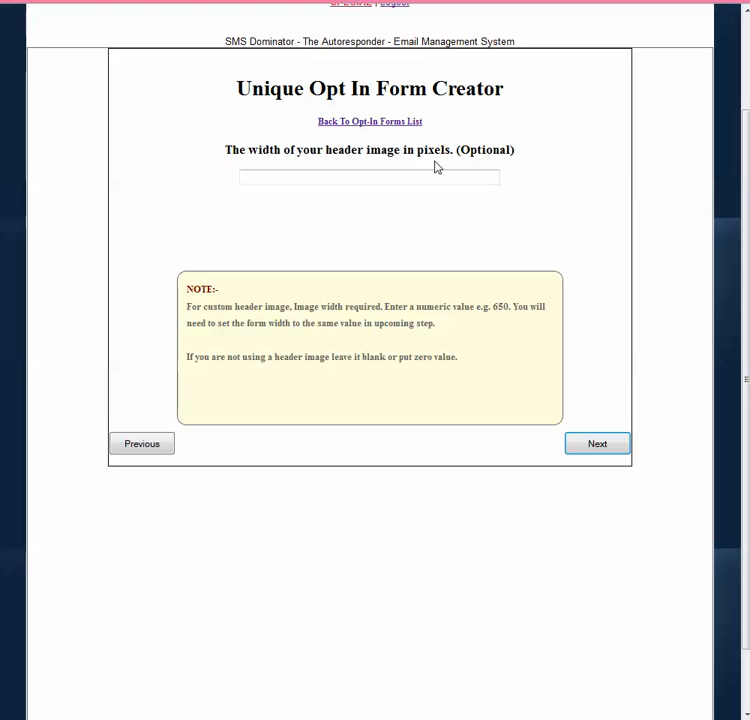
left_click(604, 446)
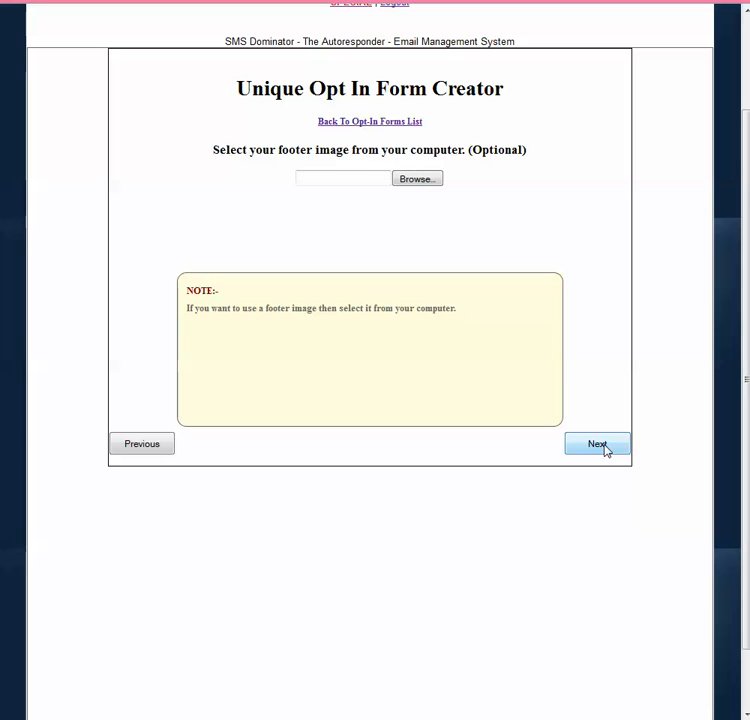
left_click(604, 446)
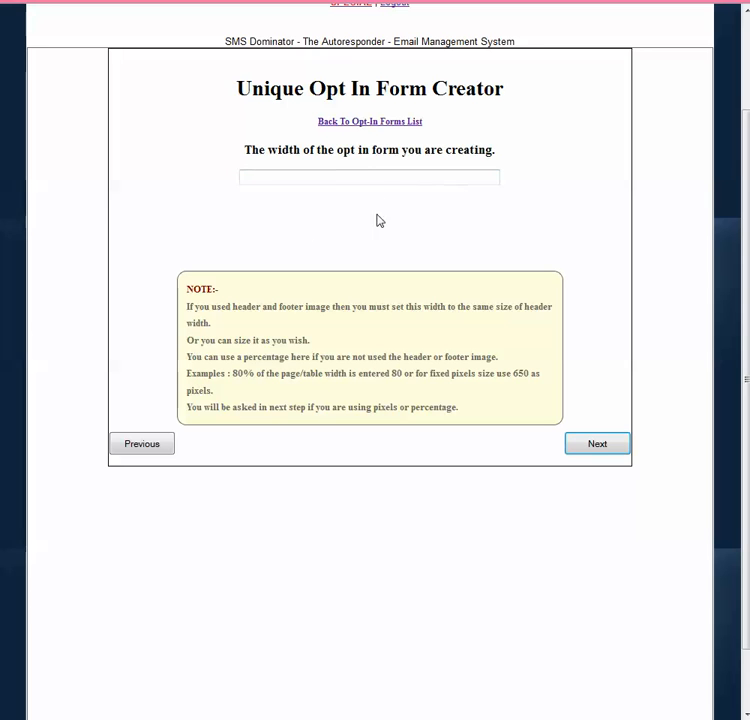
Set the opt-in form's width to 250 with Pixels as the unit and continue to the background color
left_click(367, 176)
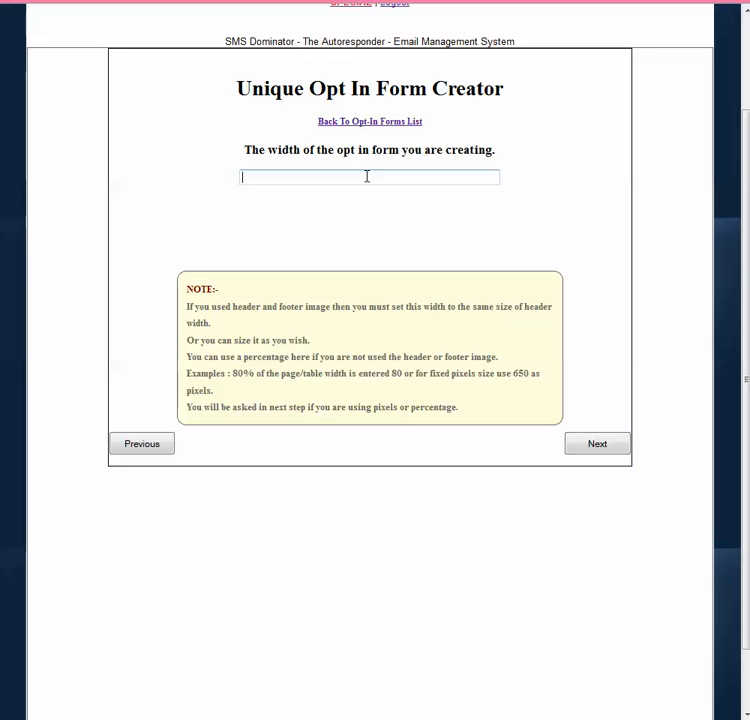
type("250")
left_click(601, 449)
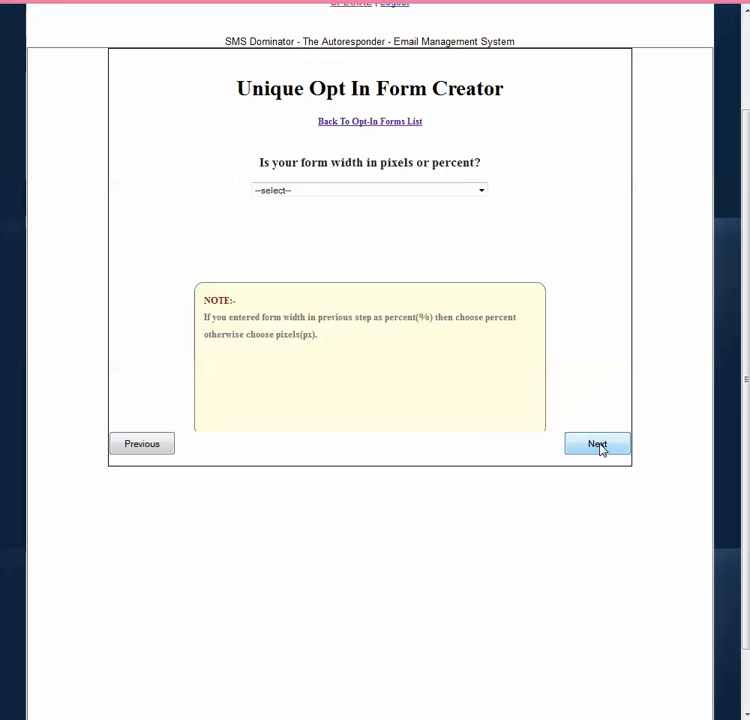
left_click(494, 180)
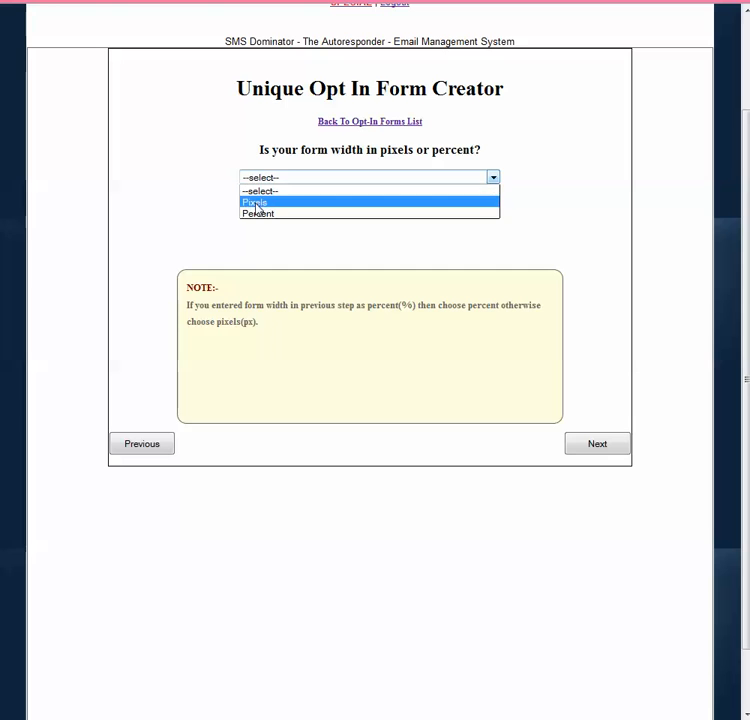
left_click(258, 204)
left_click(494, 180)
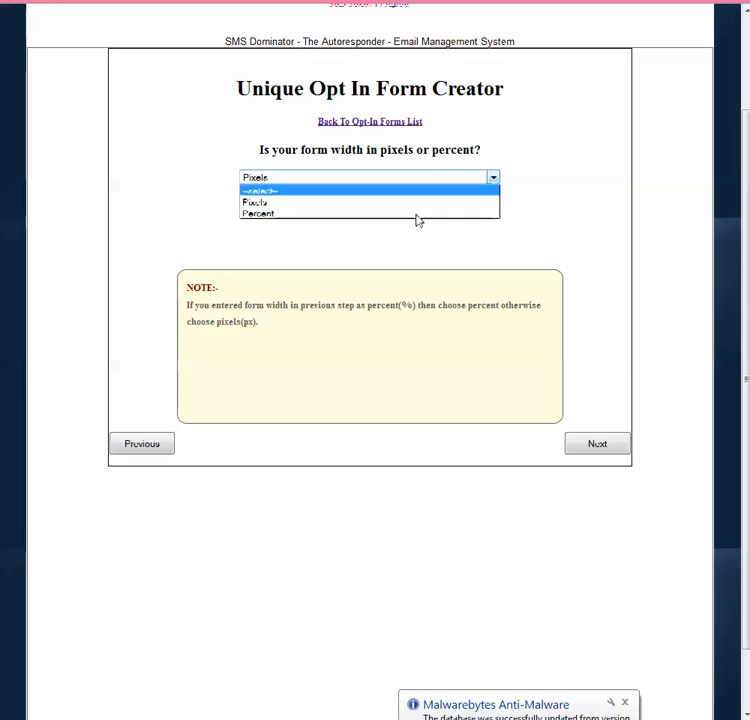
left_click(285, 202)
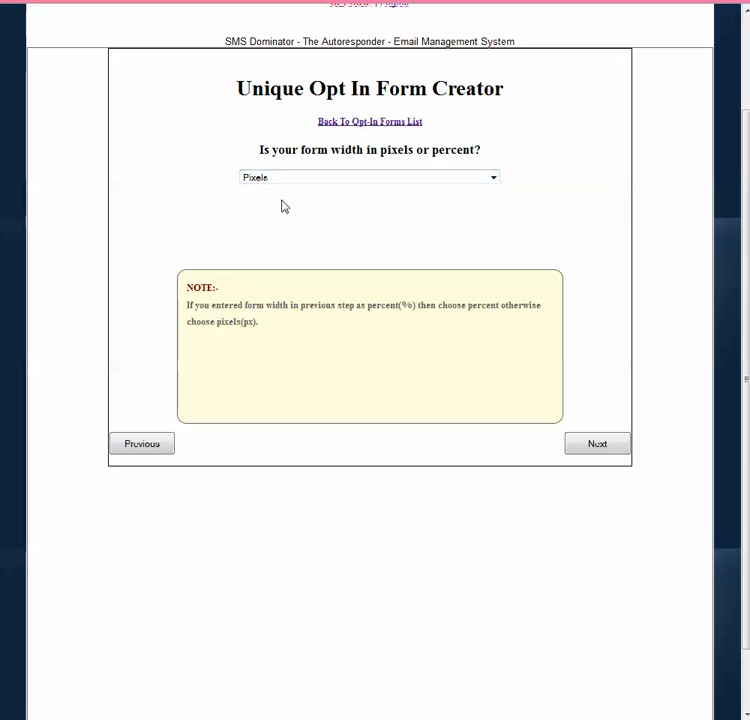
left_click(600, 447)
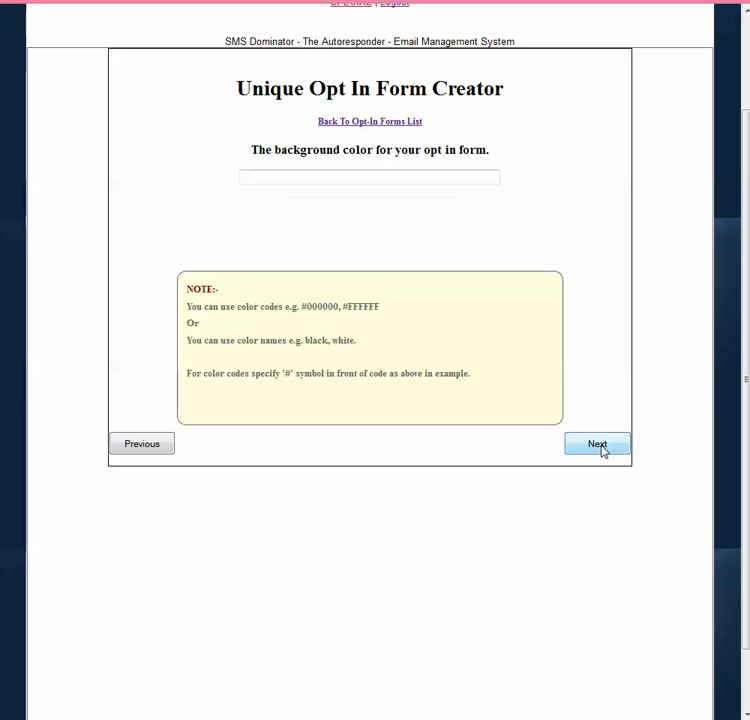
Set the opt-in form's background color to red and continue to the border width
left_click(410, 178)
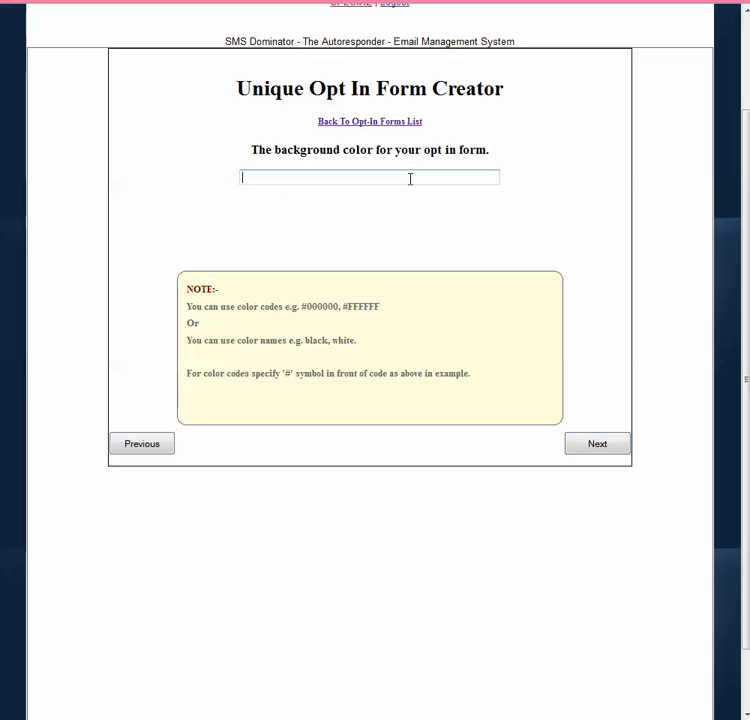
type("red")
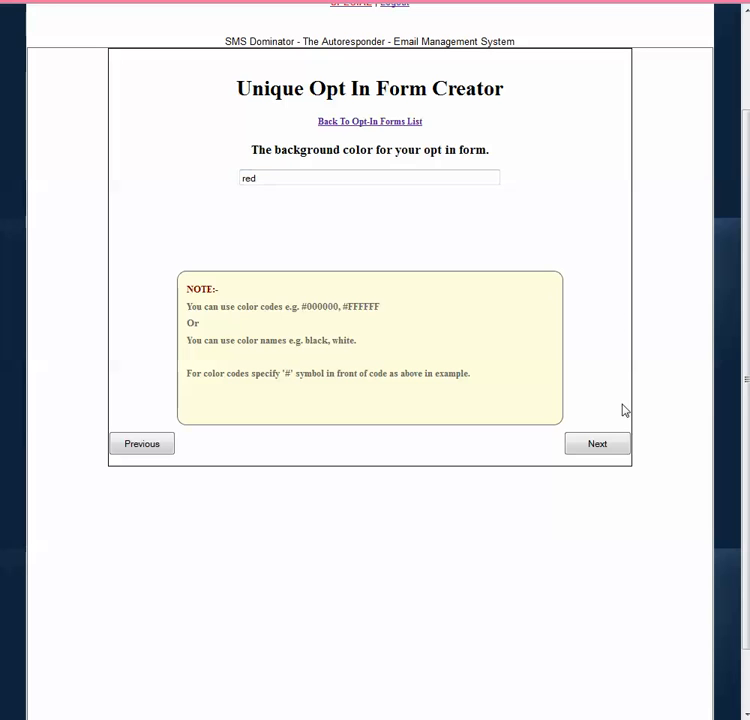
left_click(607, 450)
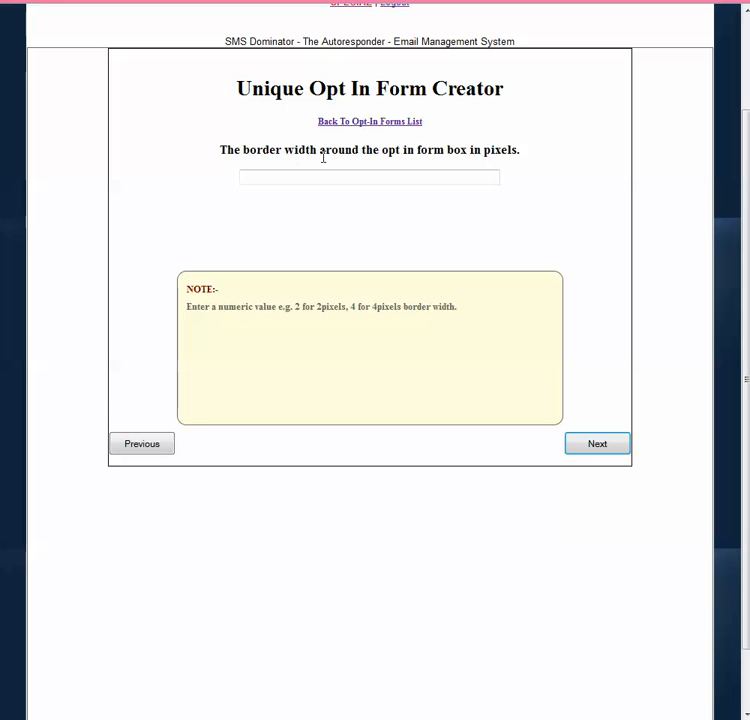
Set the border width around the opt-in form box to 6 pixels and continue to the border style
left_click(420, 176)
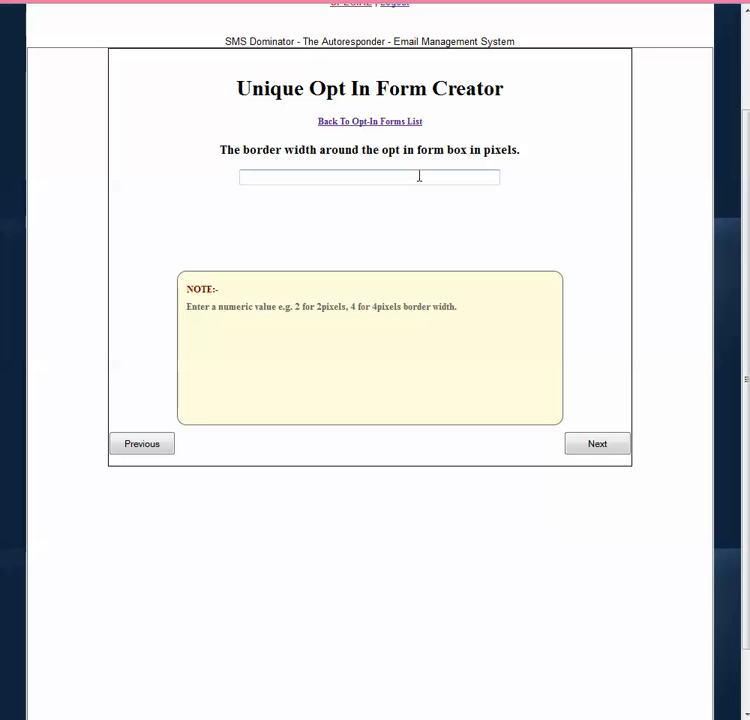
left_click(419, 176)
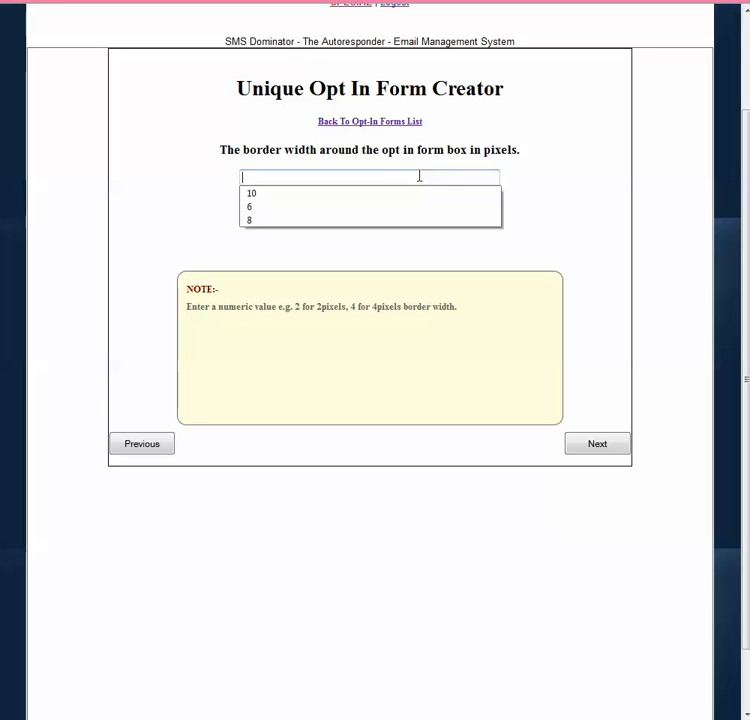
left_click(254, 207)
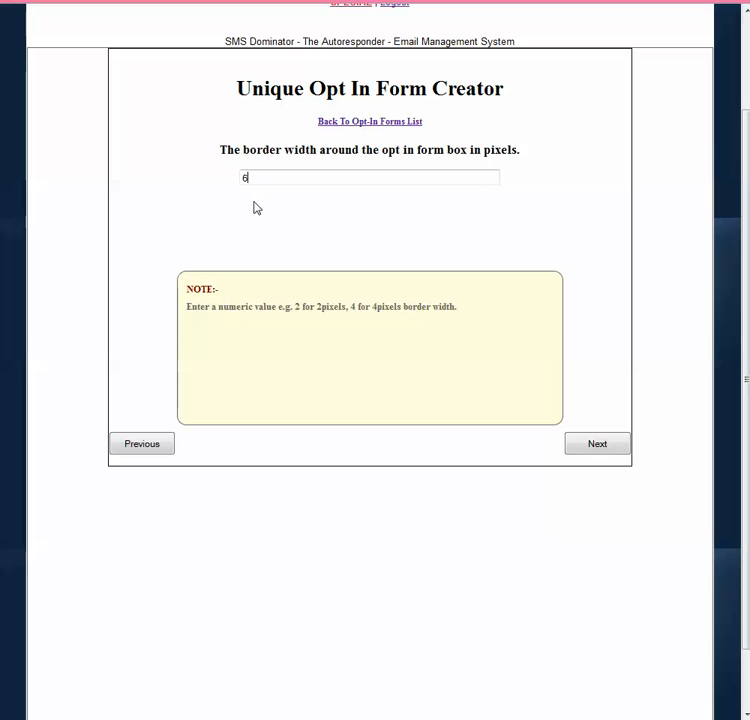
left_click(603, 443)
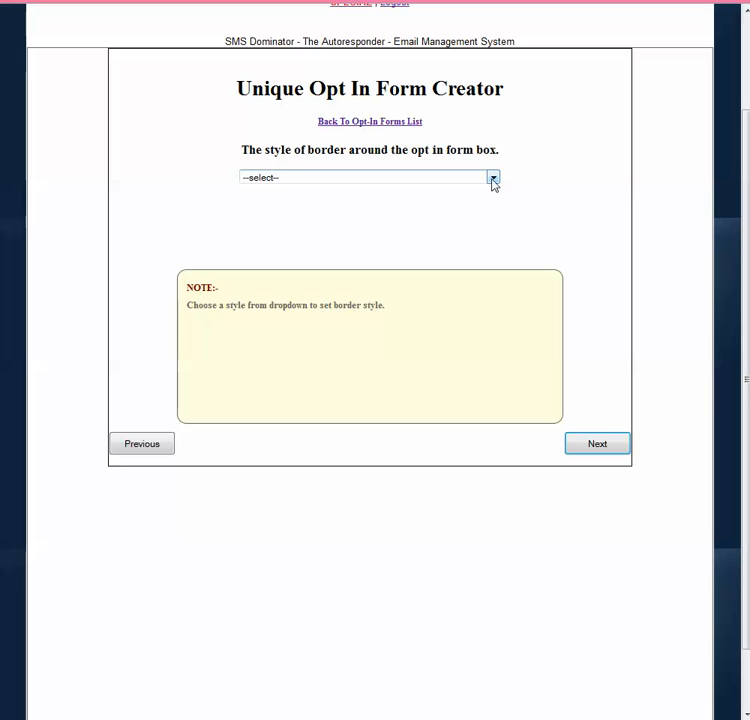
Choose solid as the opt-in form's border style and set its border color to yellow
left_click(492, 179)
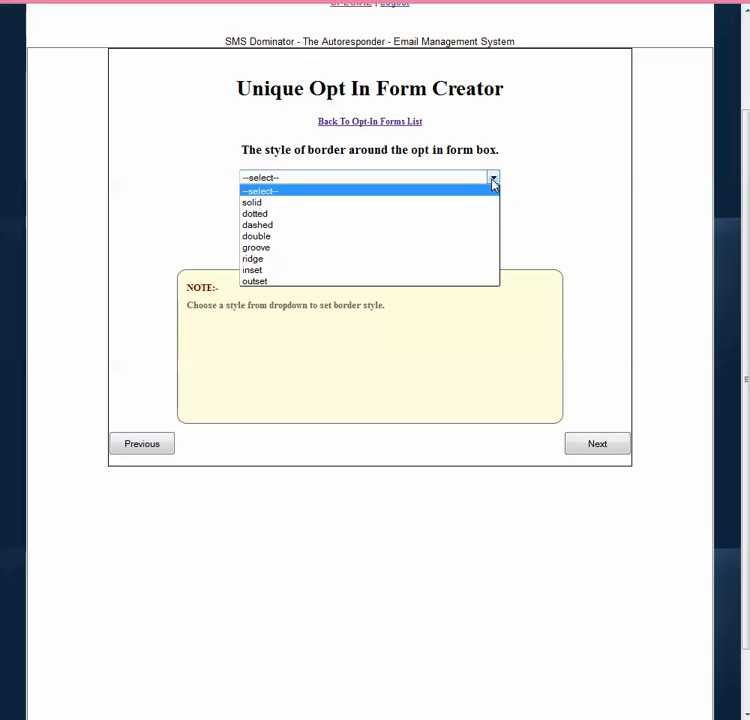
left_click(263, 203)
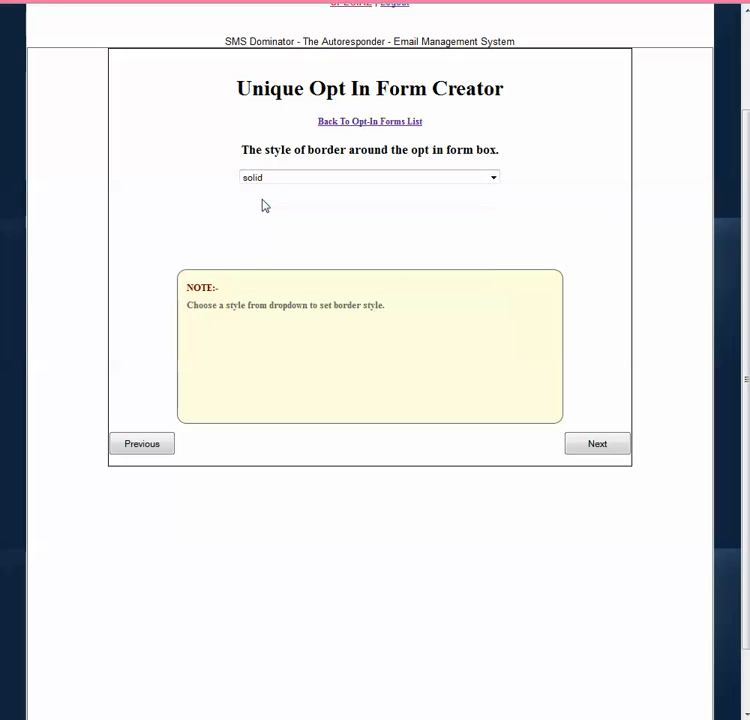
left_click(592, 443)
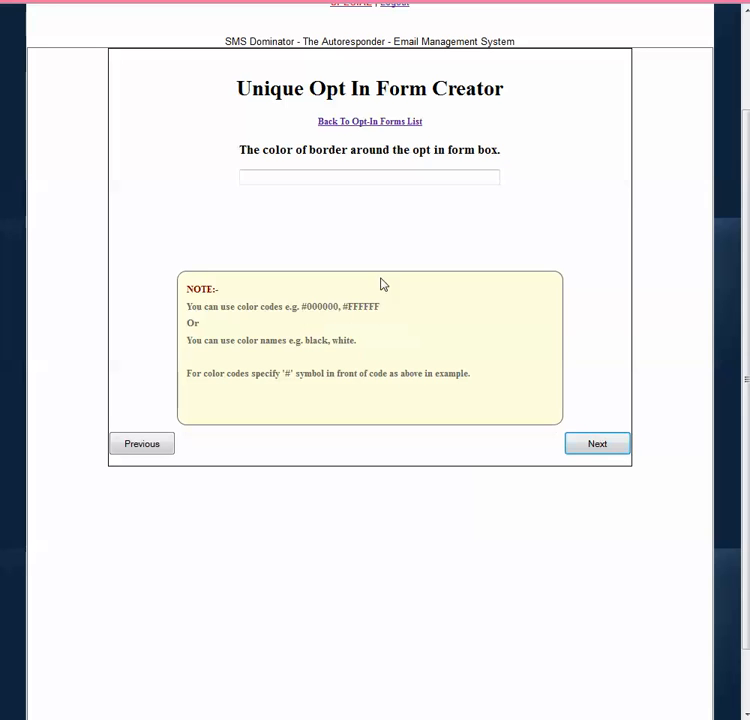
left_click(401, 179)
type("yellow")
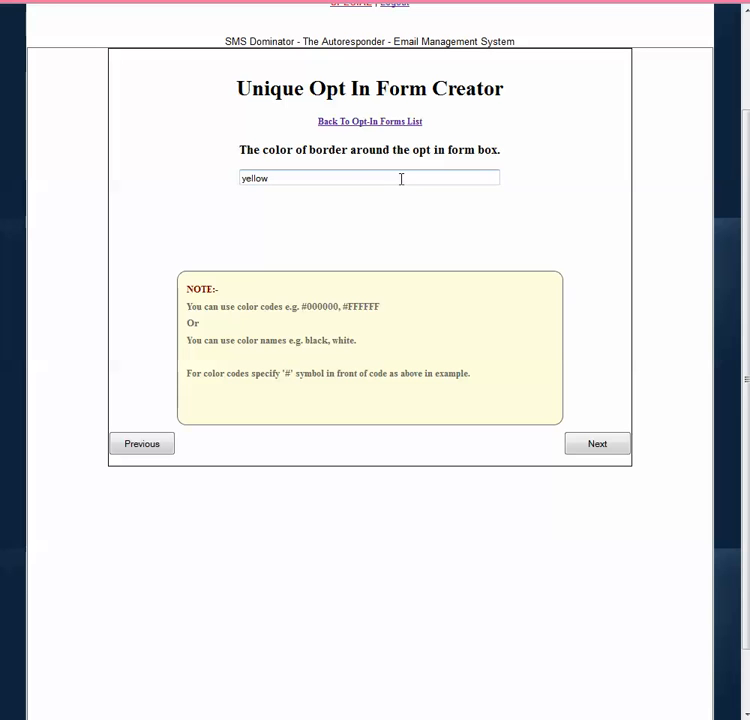
left_click(598, 446)
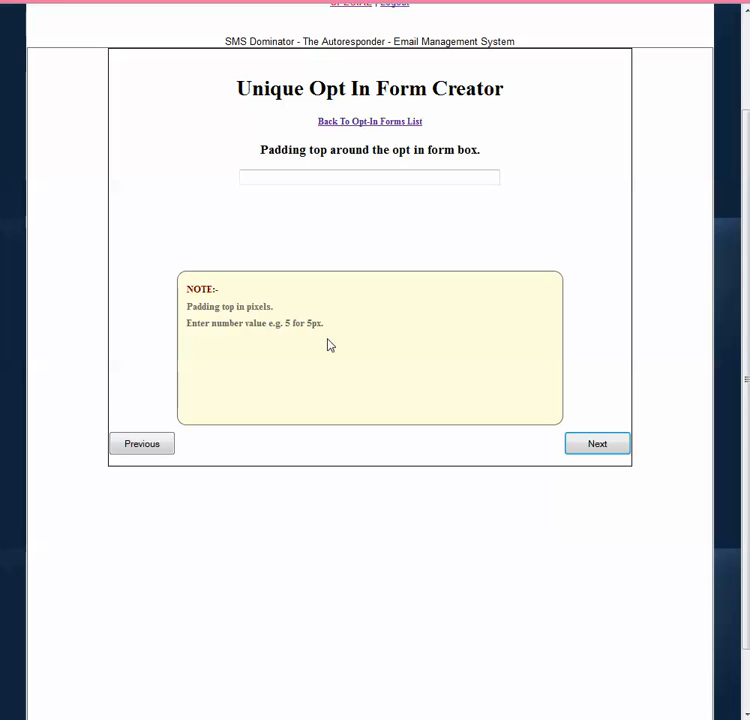
Set the top and right padding around the opt-in form box to 2 pixels each
left_click(283, 178)
left_click(279, 178)
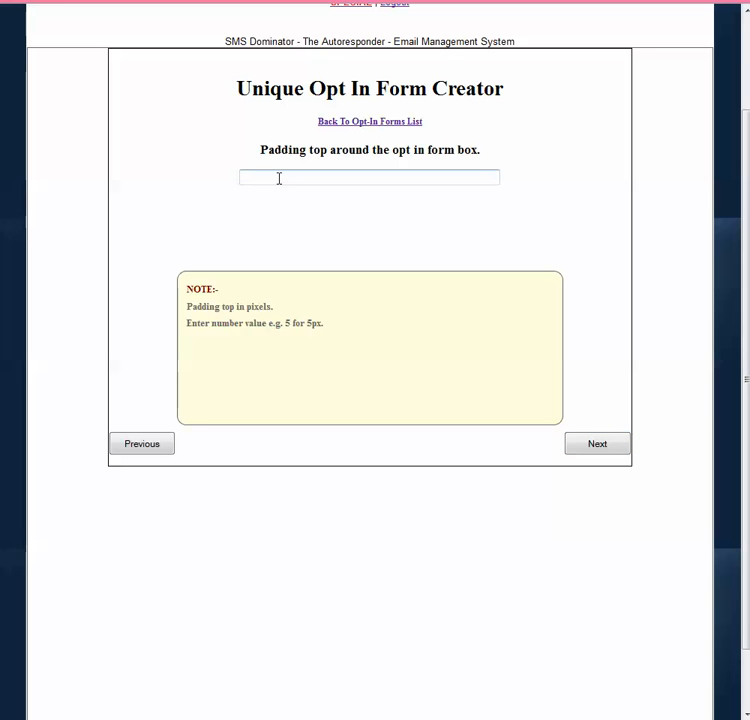
type("2")
left_click(592, 445)
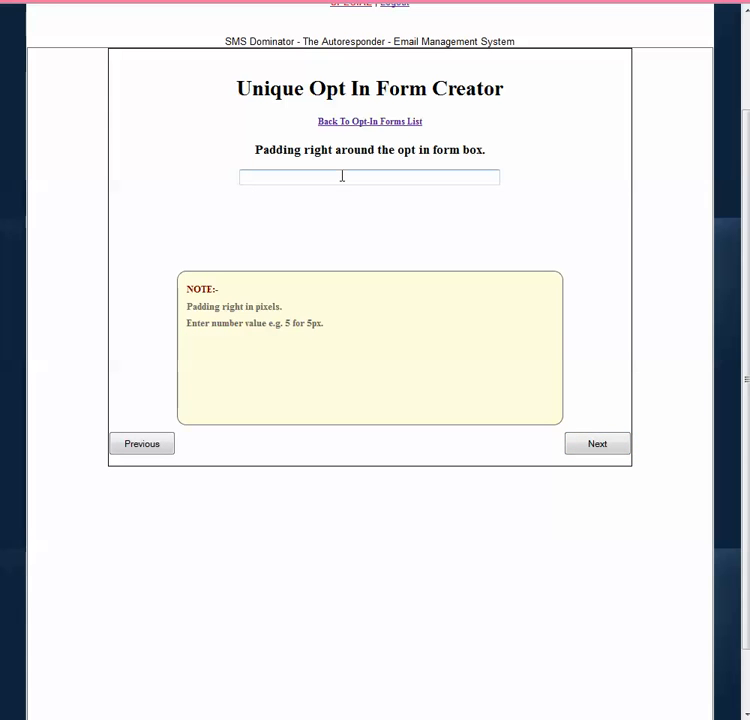
type("2")
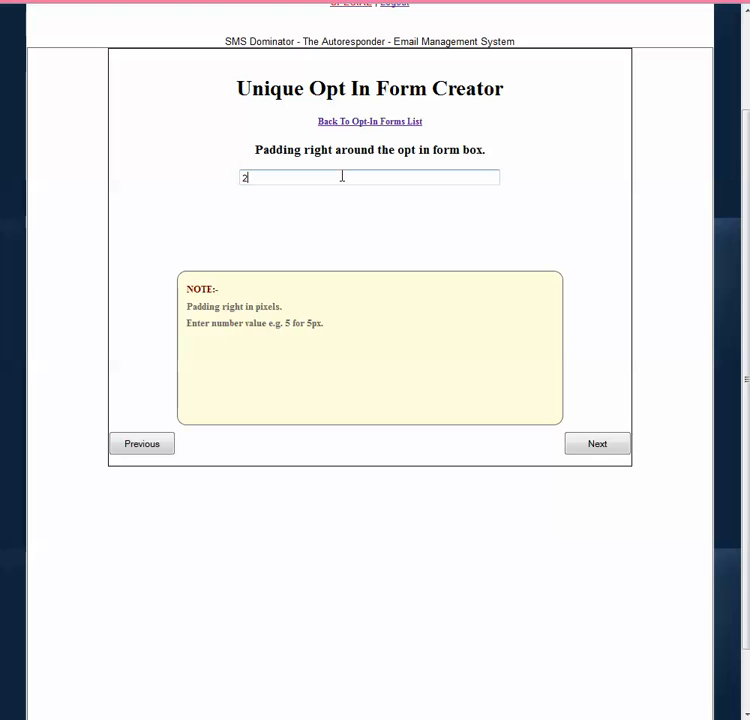
left_click(603, 453)
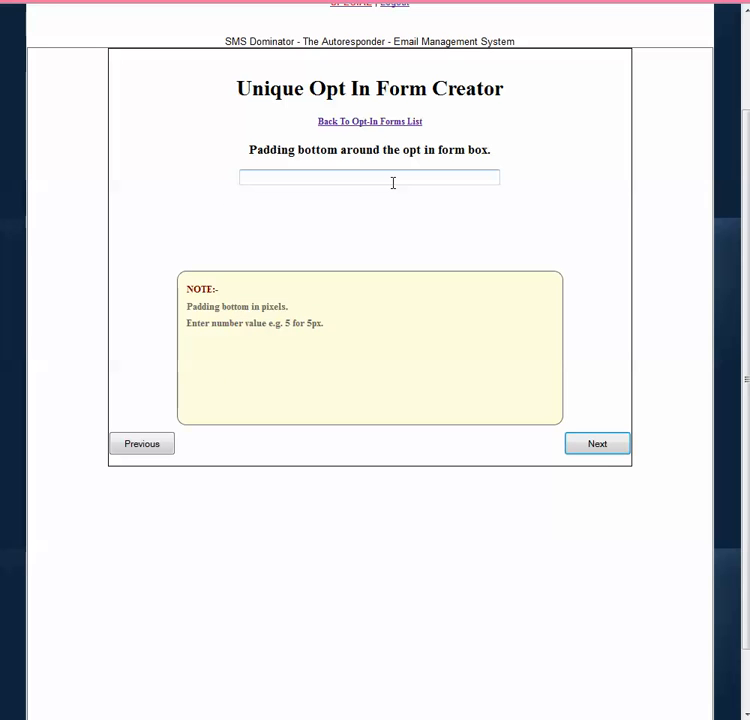
Set the bottom and left padding around the opt-in form box to 2 pixels each
left_click(281, 178)
left_click(291, 177)
type("2")
left_click(589, 448)
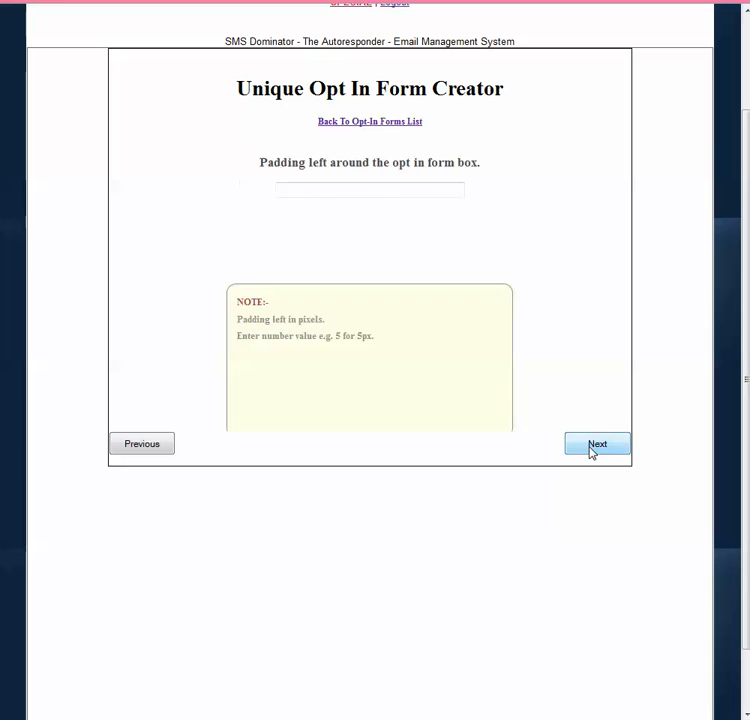
type("2")
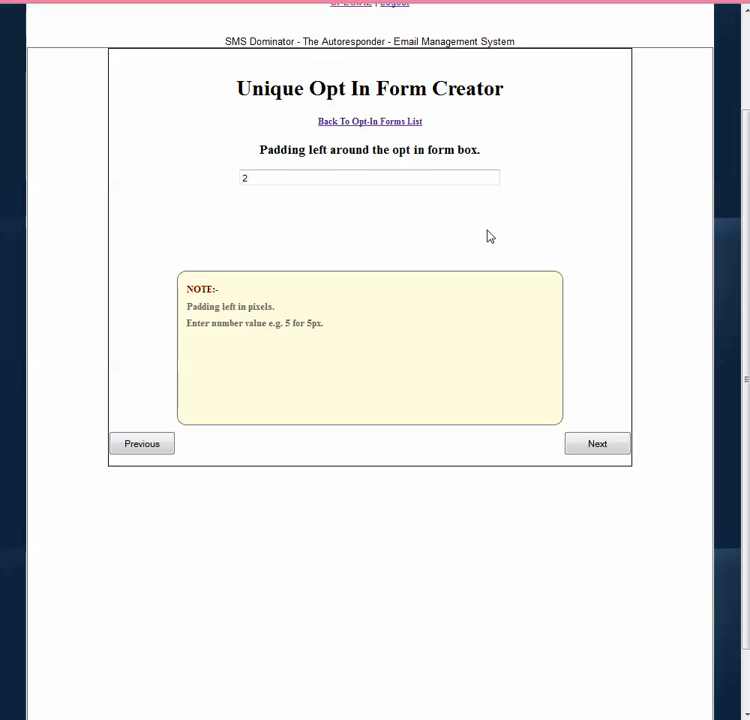
left_click(598, 444)
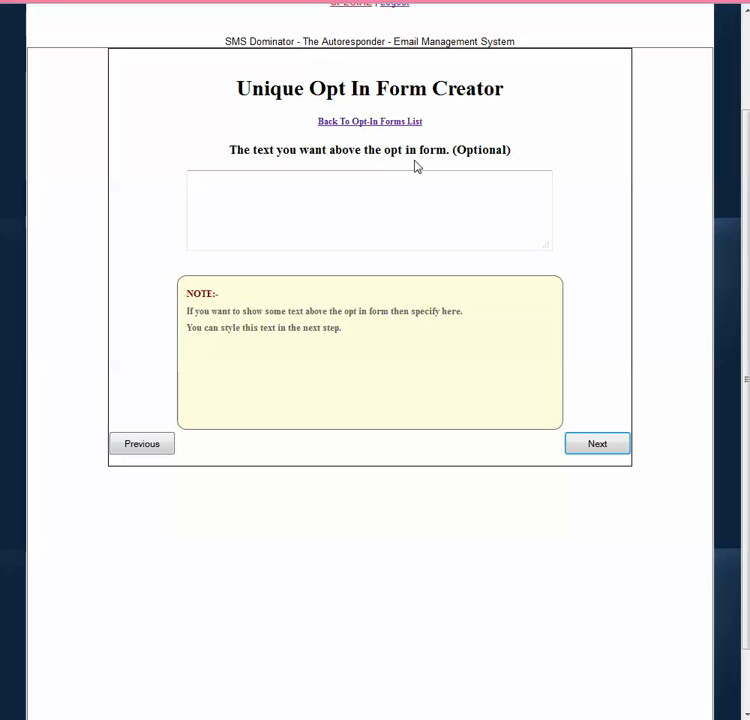
Enter "We Love Smart Phones. We hope You do too! Enter Now to win!" as the text above the opt-in form
left_click(432, 205)
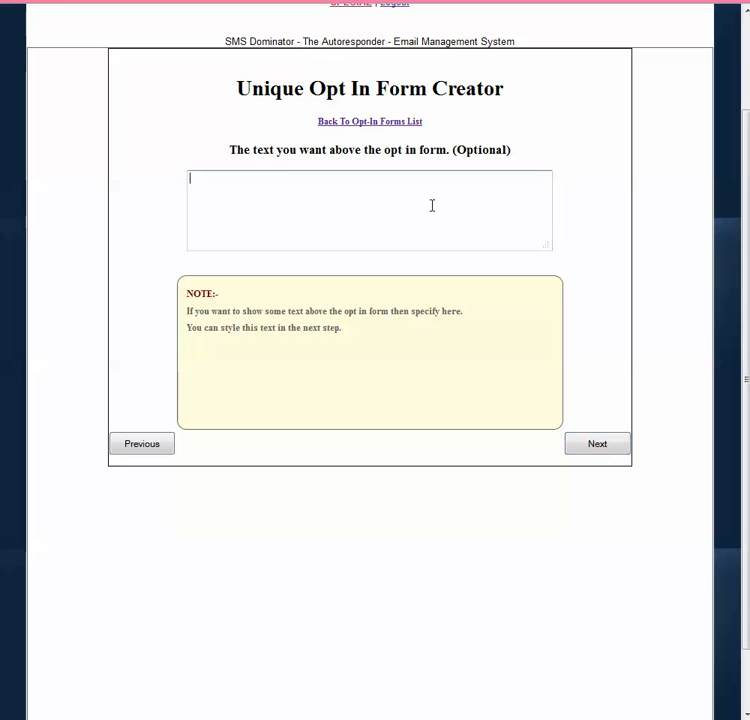
type("We Love Smart Phon")
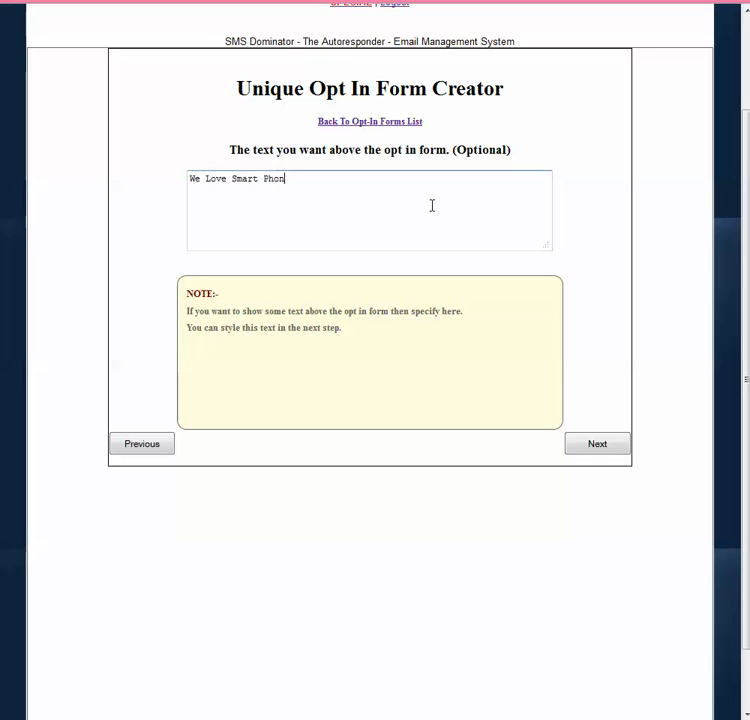
type("es. We hope Your")
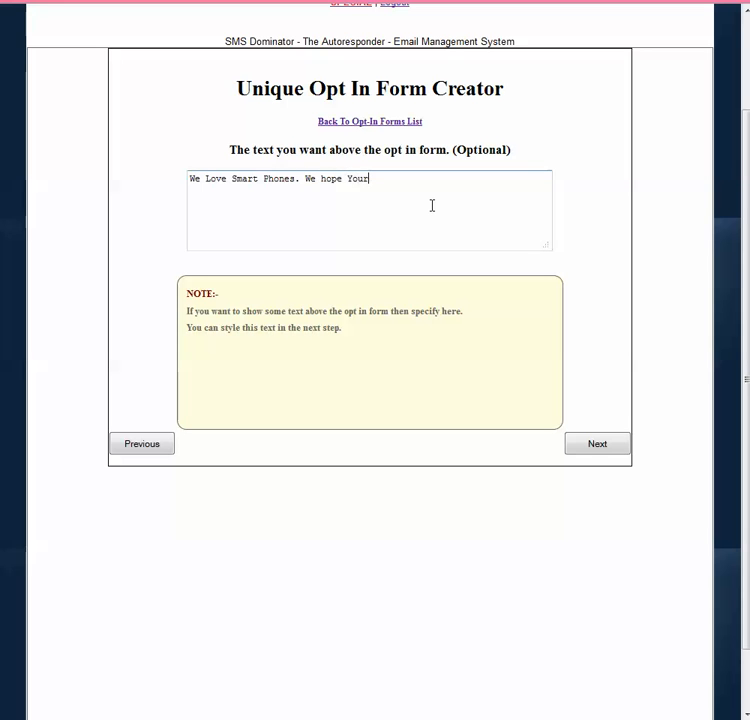
key("BackSpace")
type("do too! Enter Now to win")
left_click(365, 178)
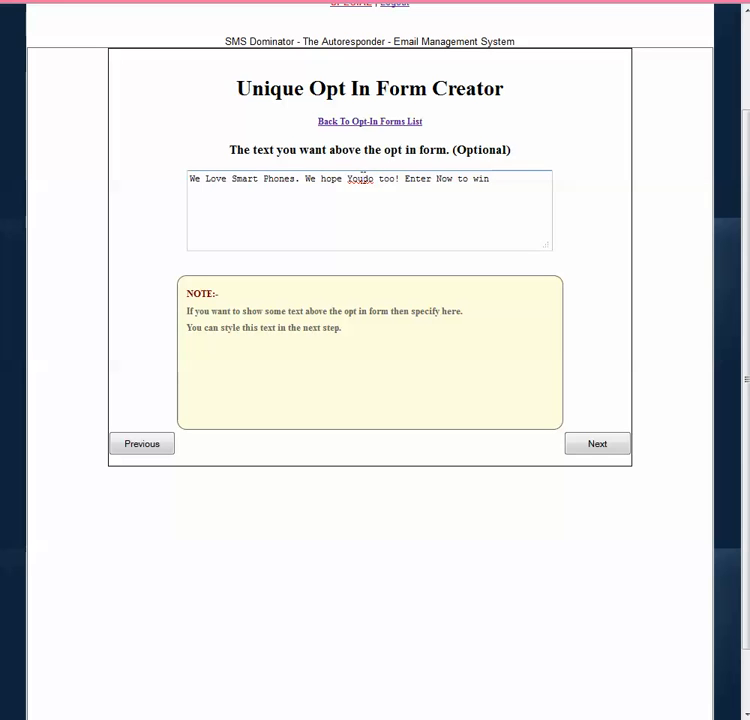
left_click(503, 182)
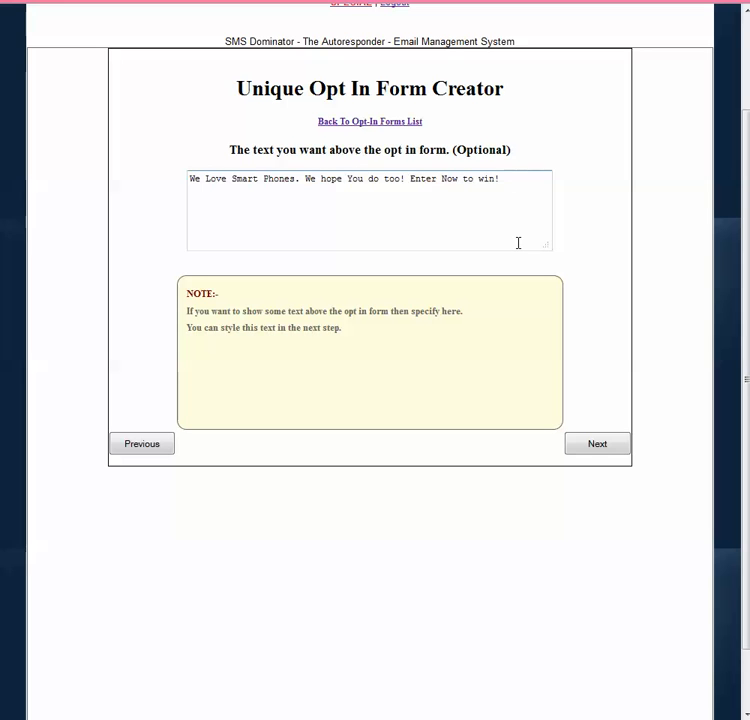
Append "1 in 1,000 chance to win. One entry per person." to the text above the form and continue to its font family
type("1 in 1,000 chan")
type("ce to win")
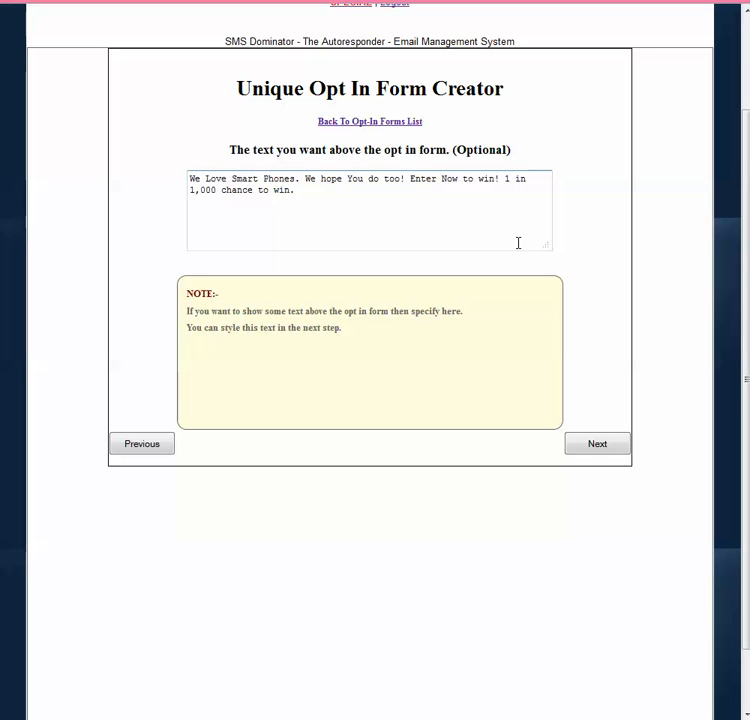
type(". One entry pery")
key("BackSpace")
key("BackSpace")
type("person.")
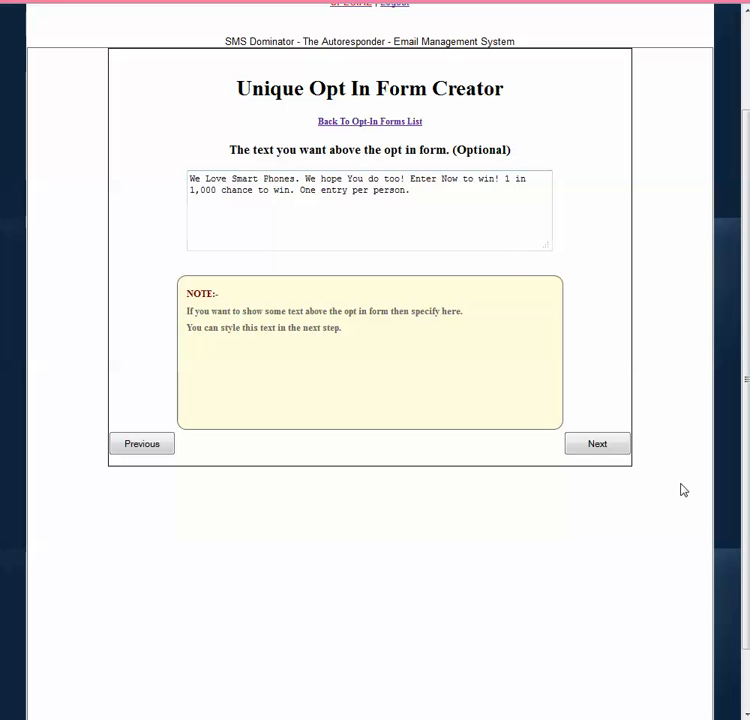
left_click(601, 449)
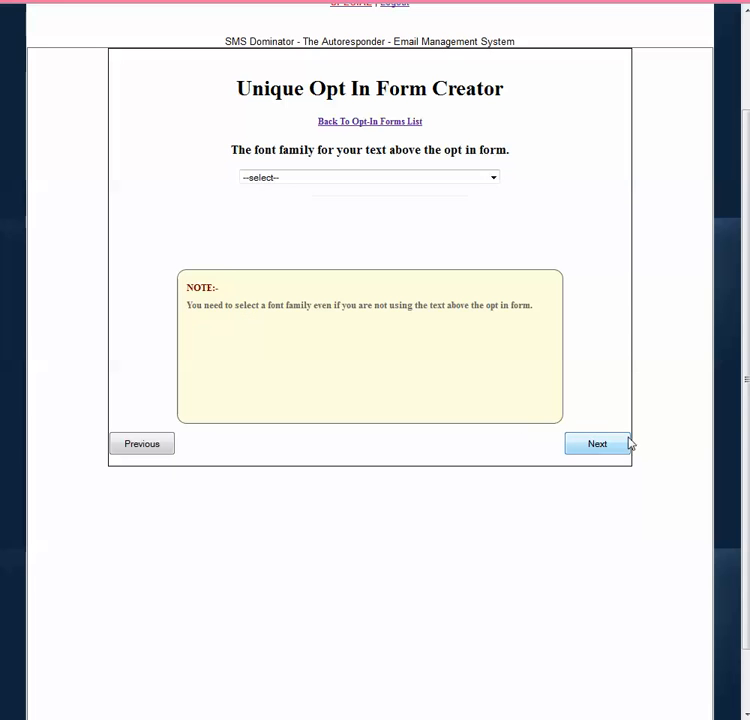
Set the font of the text above the opt-in form to Vardana at size 16
left_click(493, 178)
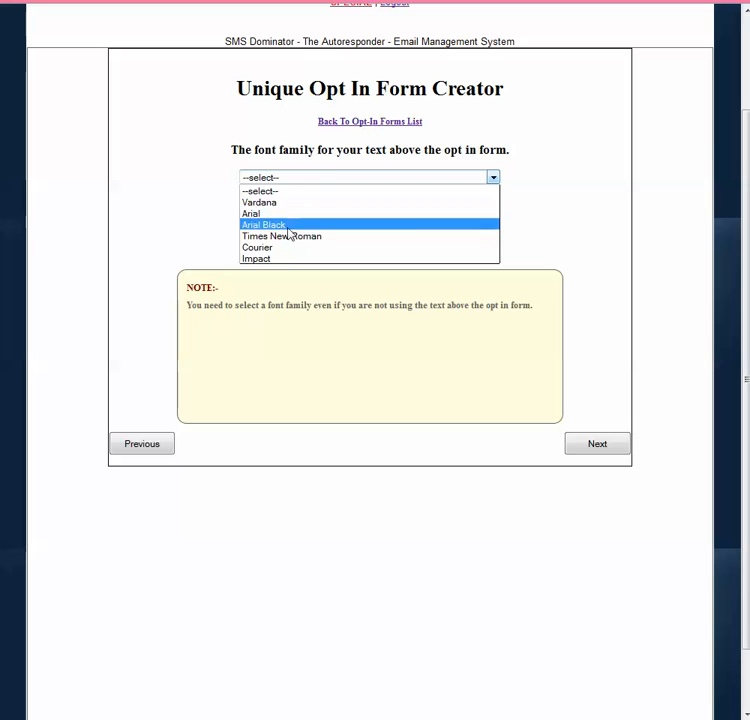
left_click(259, 203)
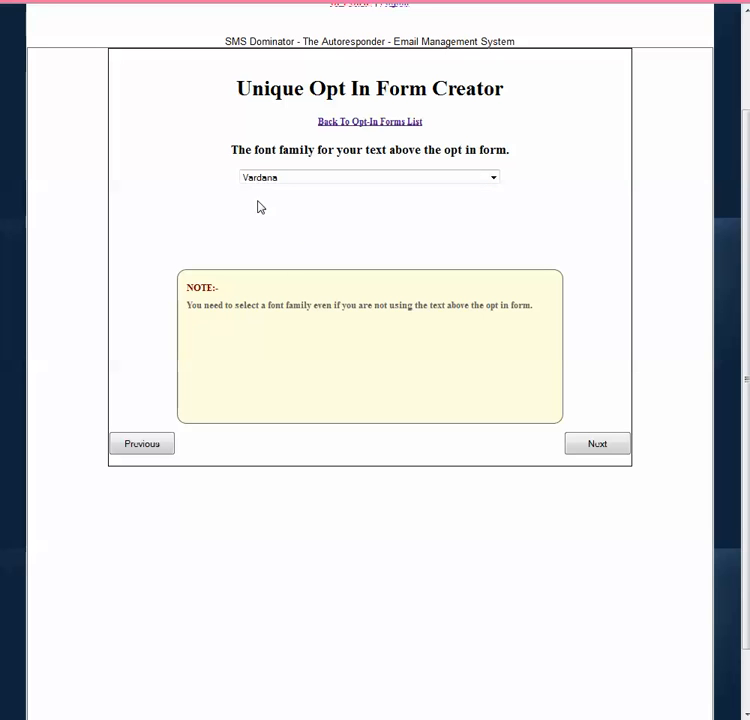
left_click(606, 450)
left_click(306, 174)
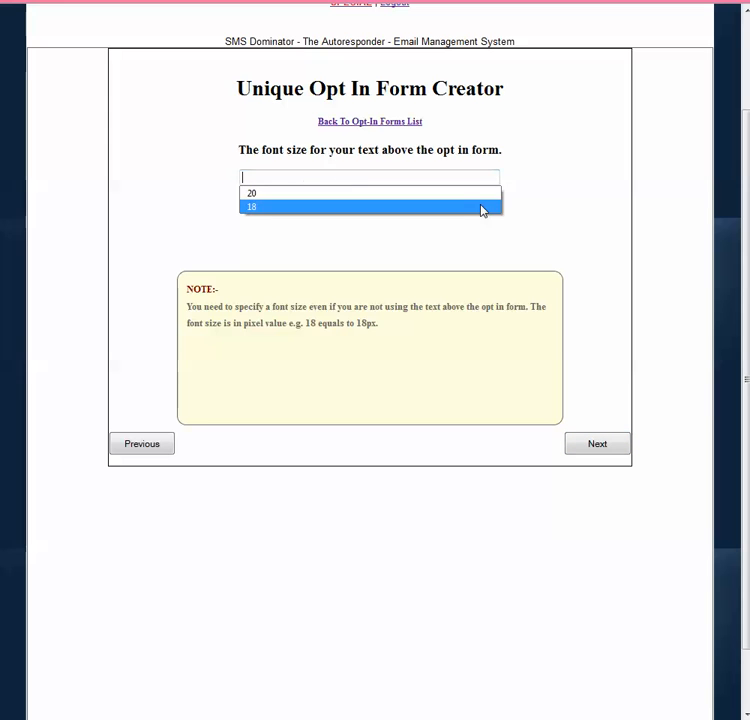
type("16")
left_click(602, 449)
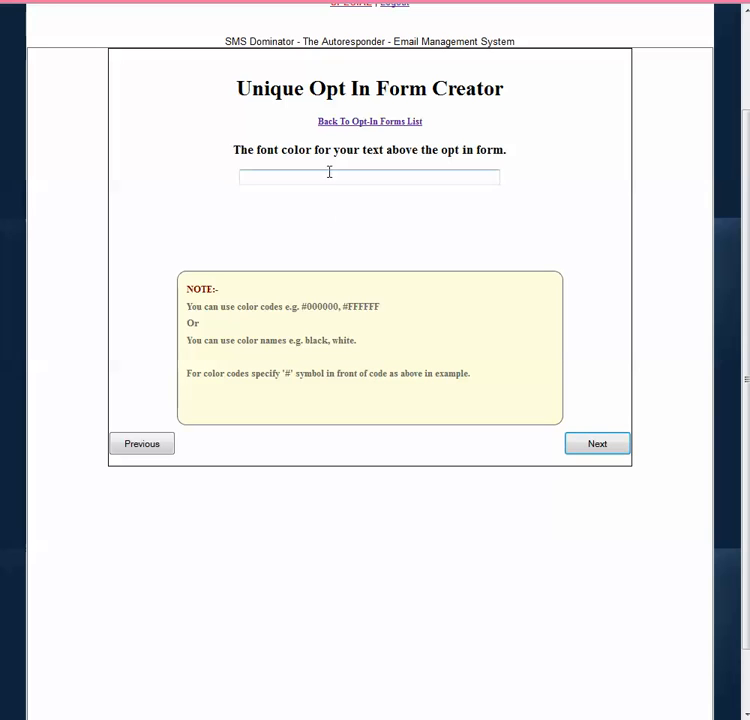
Set the font color of the text above the opt-in form to White and continue to the text under it
left_click(325, 177)
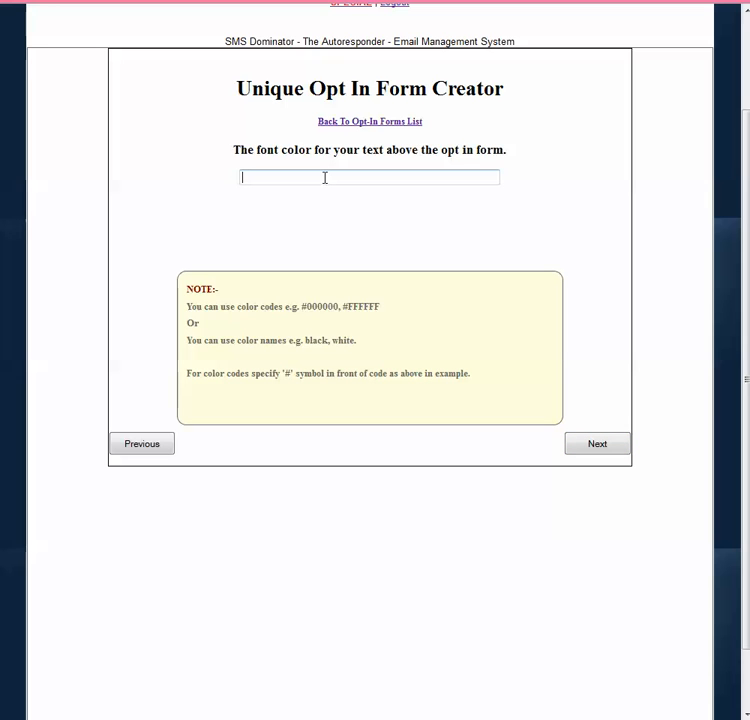
type("White")
left_click(603, 446)
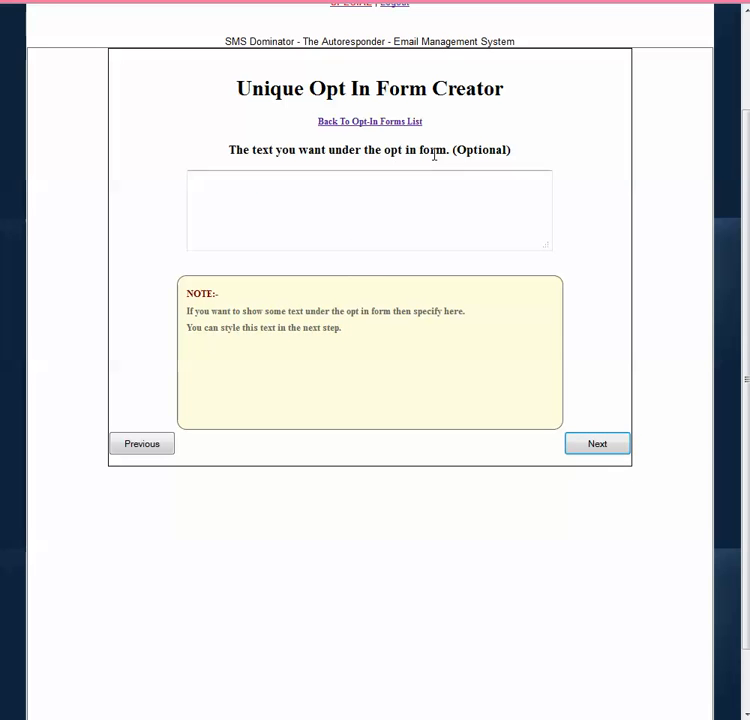
Enter "Please provide us with a valid cell phone number and we will double your chances of winning." as the text under the opt-in form
left_click(442, 196)
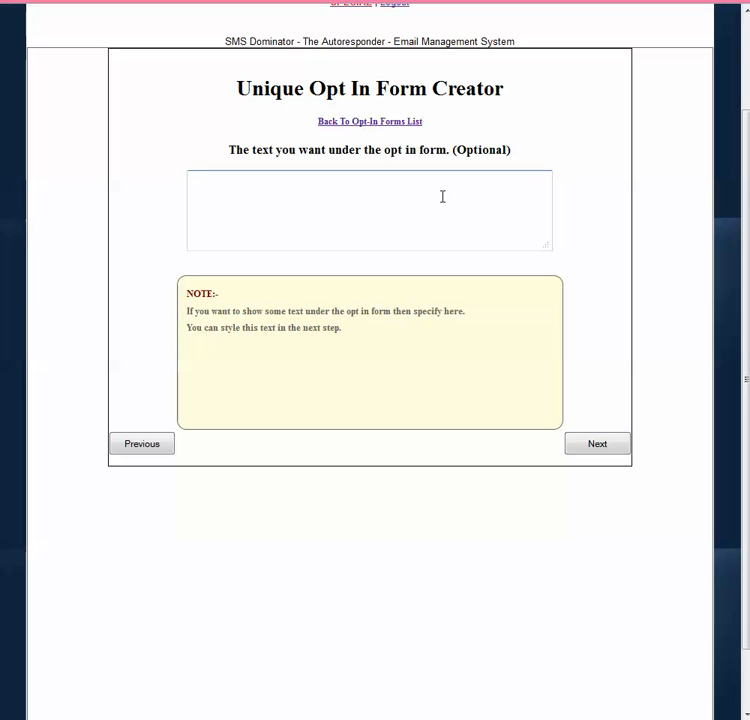
type("Please provide us with ")
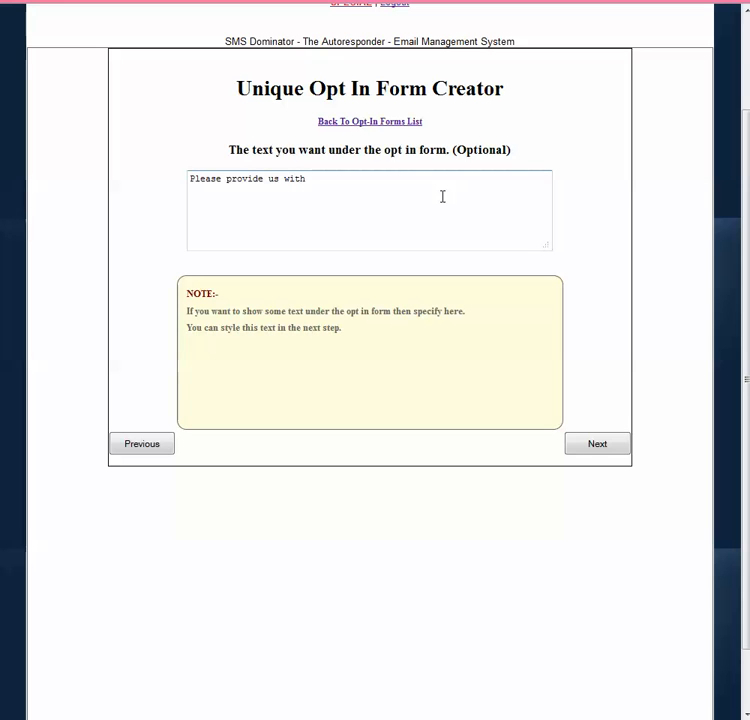
type("a valid cell phone nu")
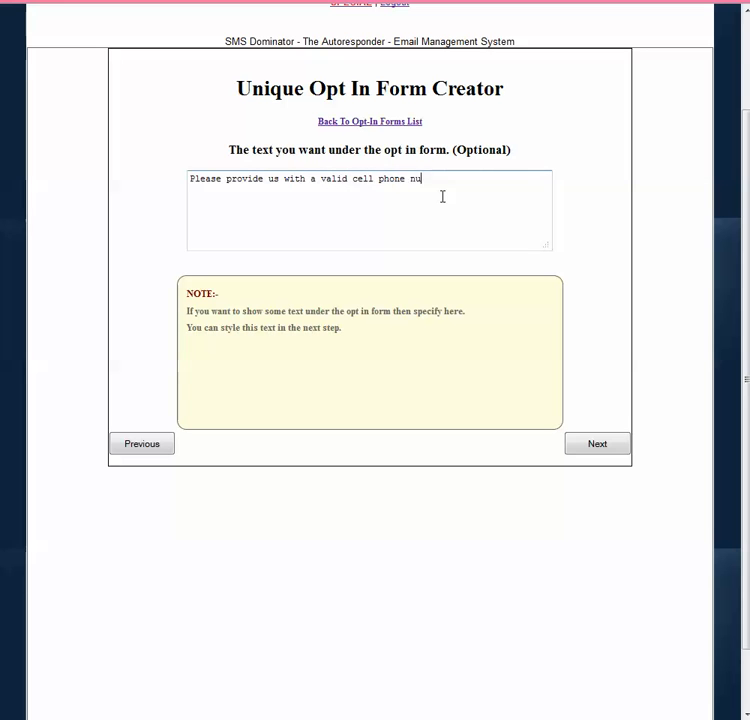
type("mber and we will double your ")
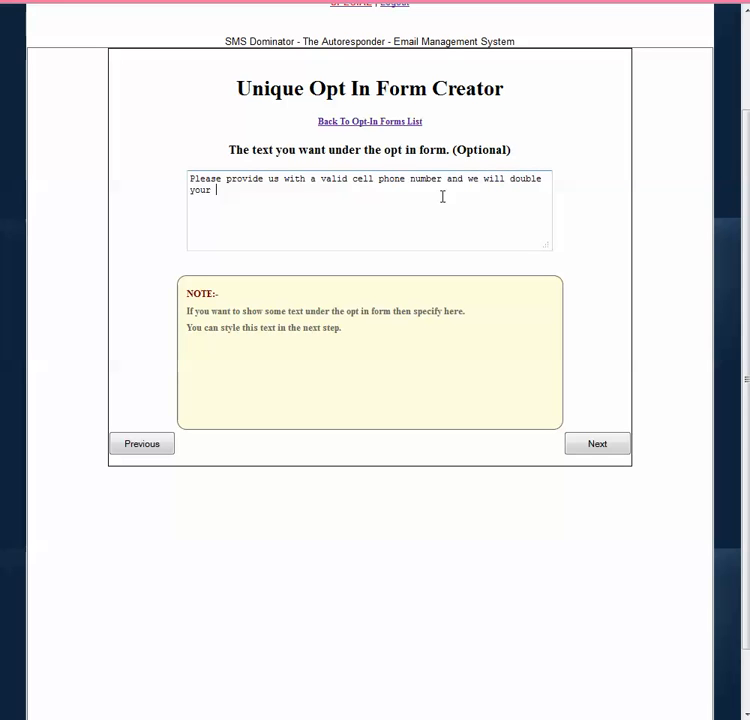
type("chances of winning.")
left_click(598, 445)
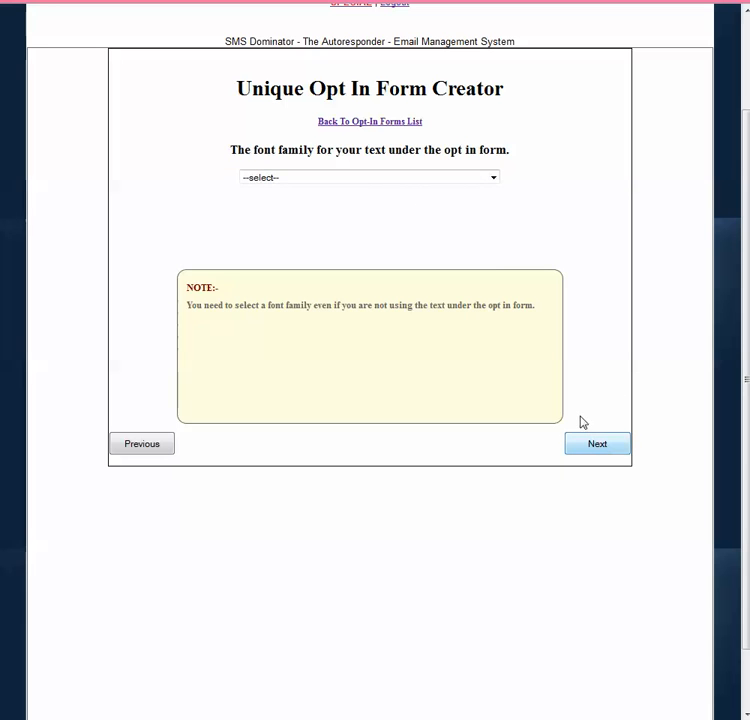
Set the font of the text under the opt-in form to Courier at size 12 and continue to its color
left_click(358, 179)
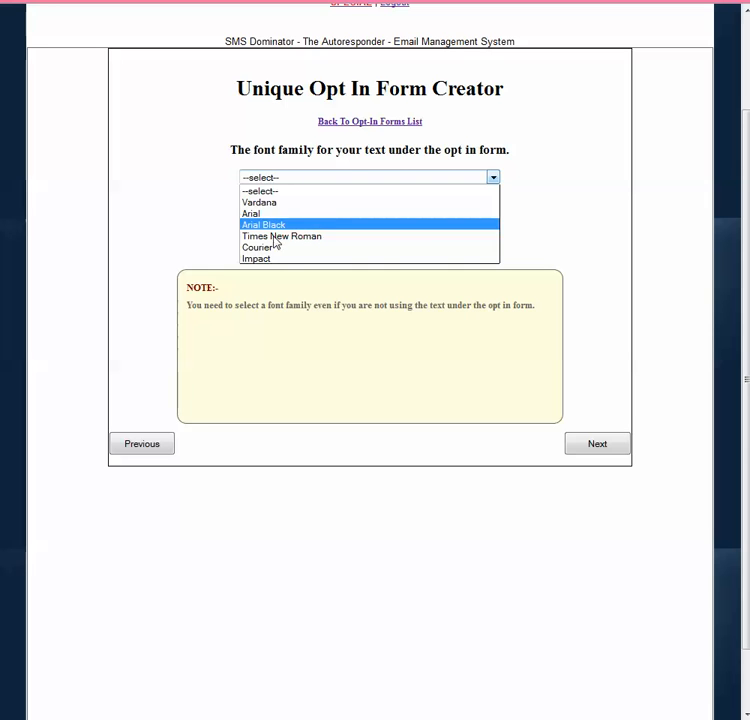
left_click(260, 248)
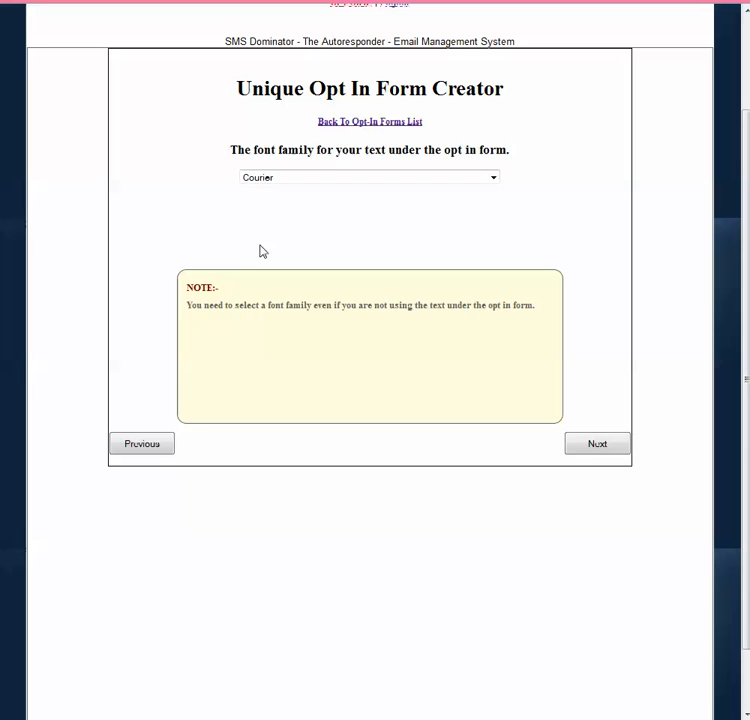
left_click(592, 447)
left_click(366, 178)
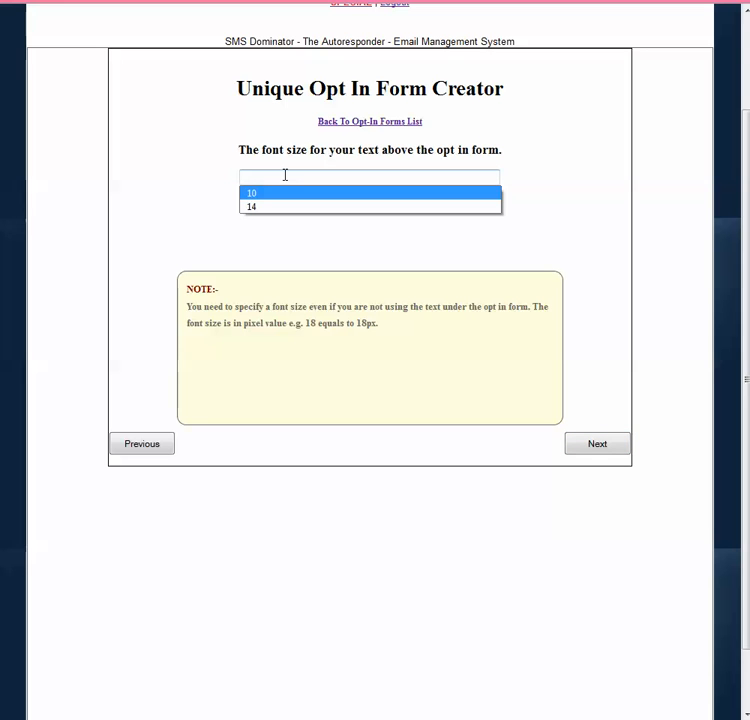
type("12")
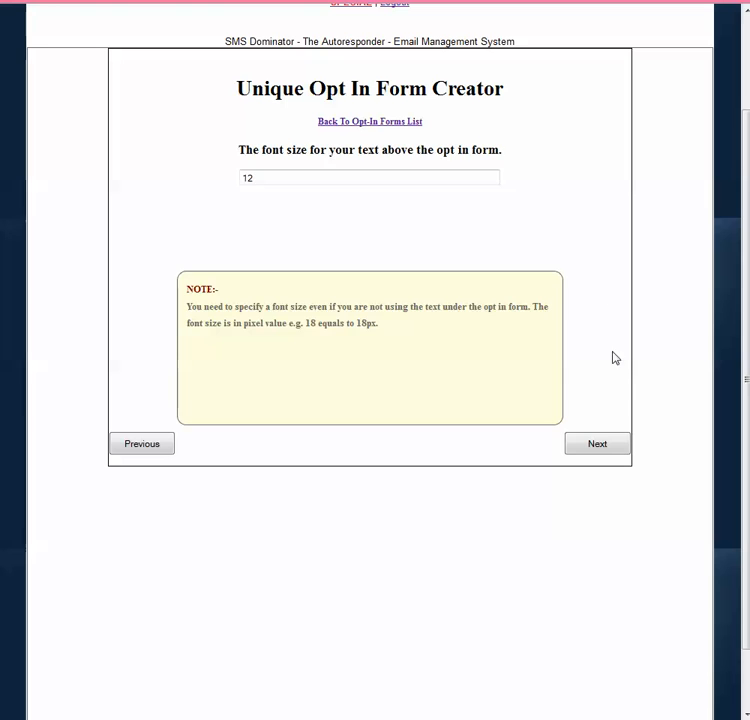
left_click(607, 450)
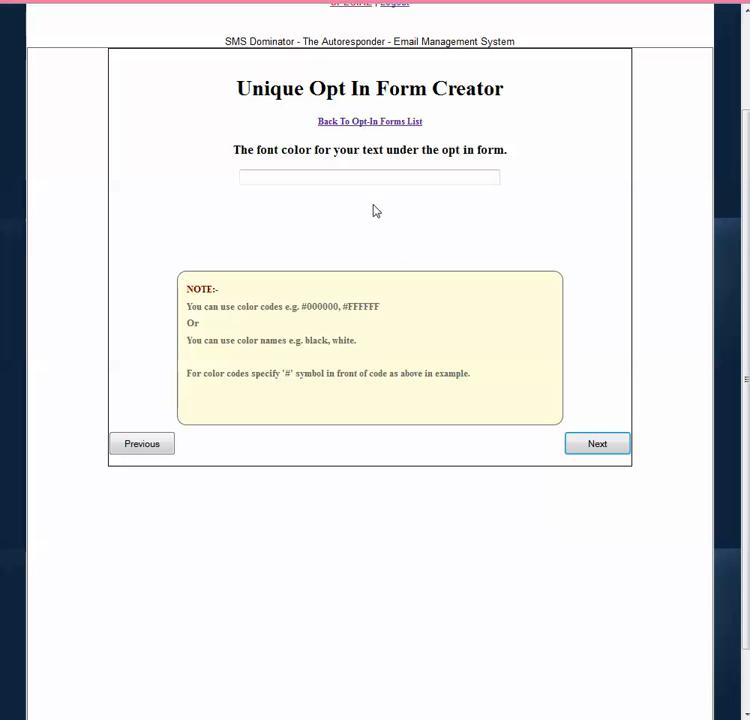
Set the font color of the text under the opt-in form to yellow and continue to the autoresponder code
left_click(347, 175)
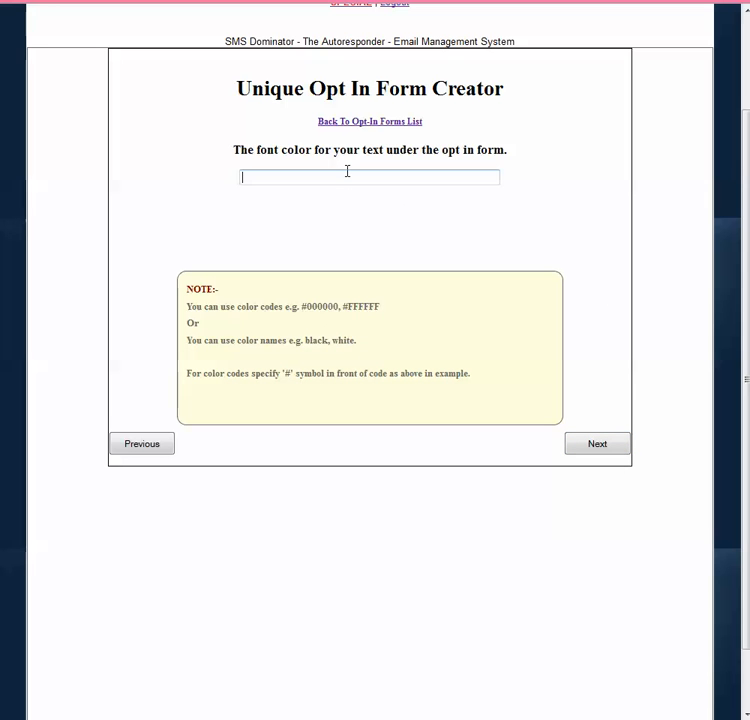
type("yea")
type("llow")
left_click(591, 444)
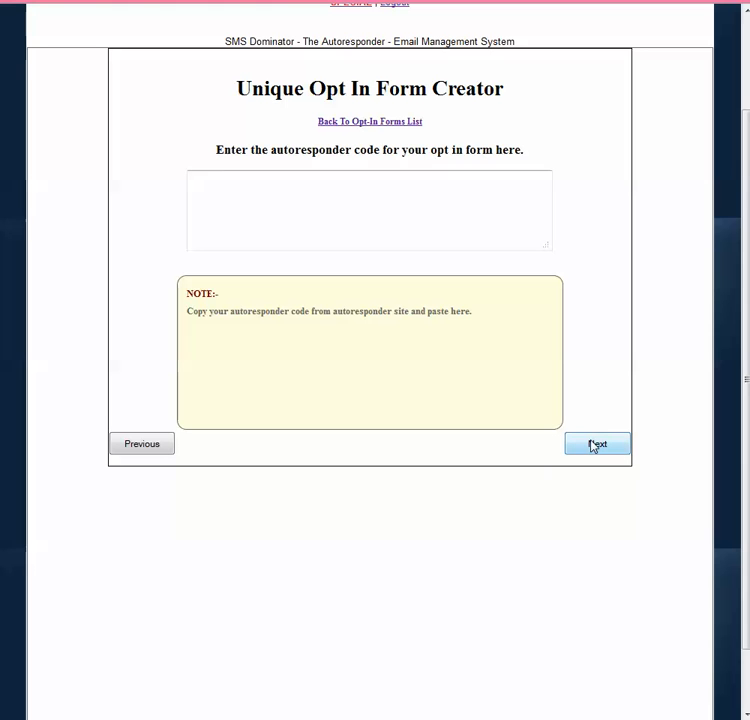
Copy the complete autoresponder form code, from the opening form tag to the closing one, out of the untitled Notepad document
left_click(274, 189)
left_click_drag(0, 84, 435, 48)
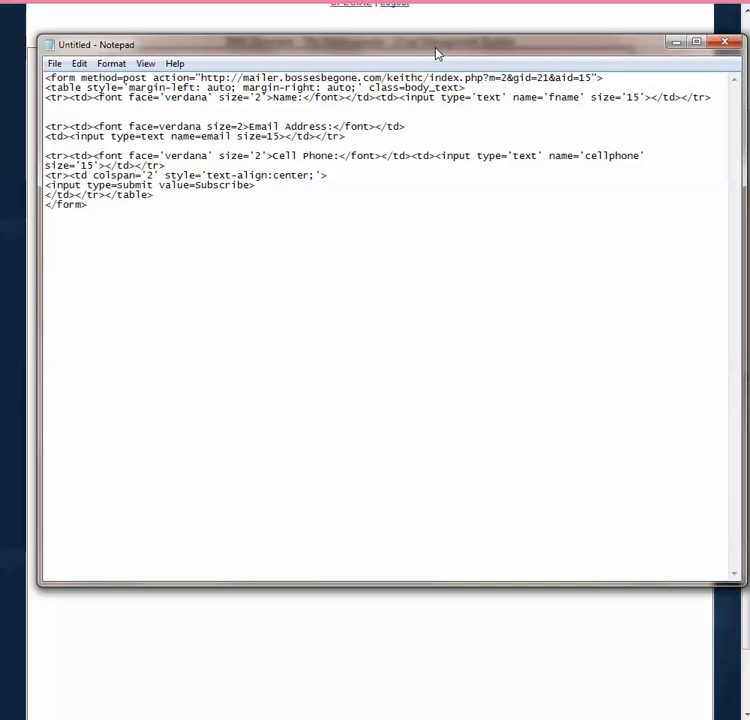
left_click_drag(45, 77, 90, 205)
right_click(138, 182)
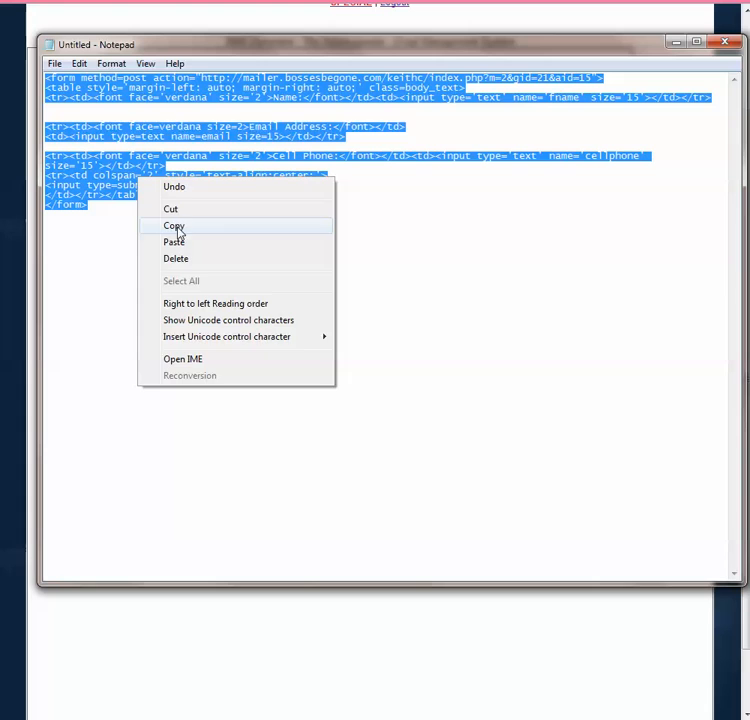
left_click(177, 225)
left_click_drag(490, 48, 0, 62)
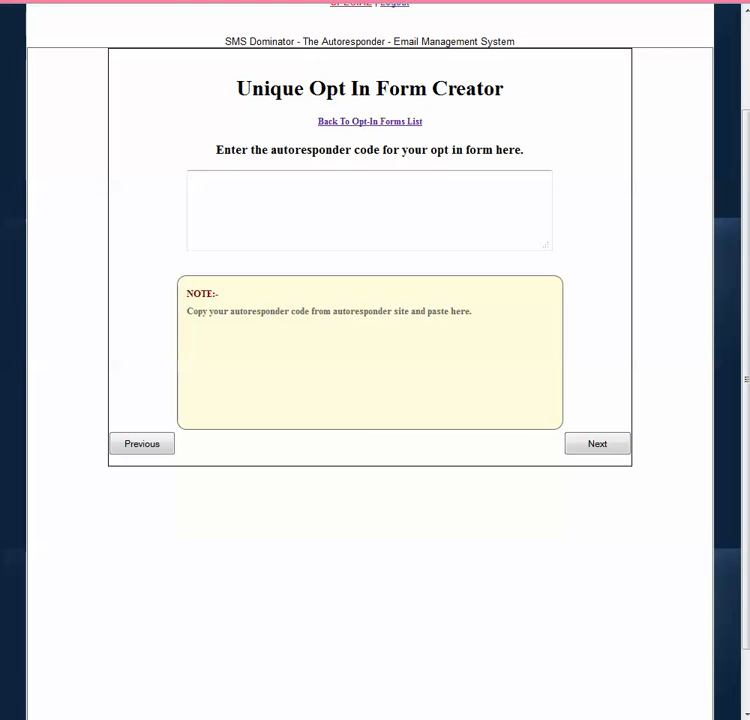
Paste the copied form code as the opt-in form's autoresponder code and continue to the form name
left_click(231, 199)
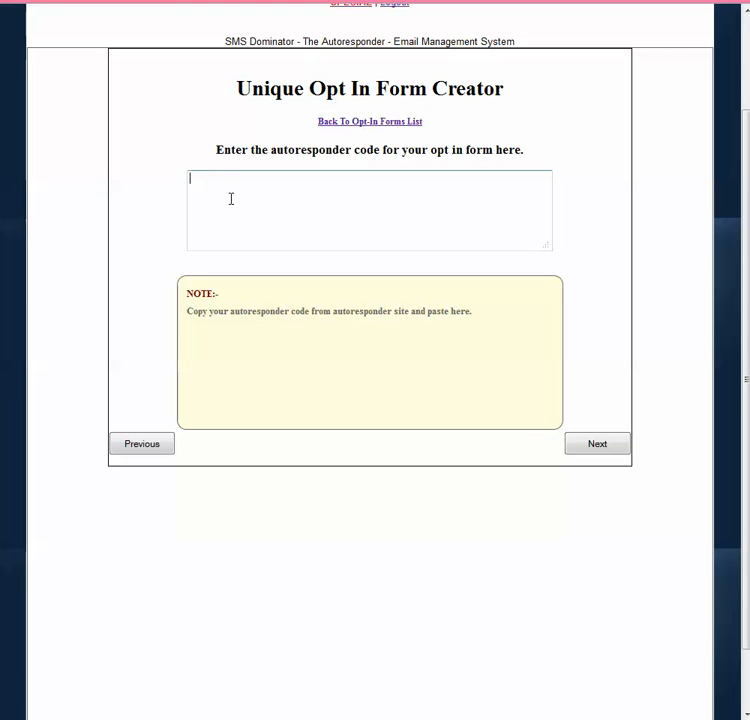
right_click(293, 182)
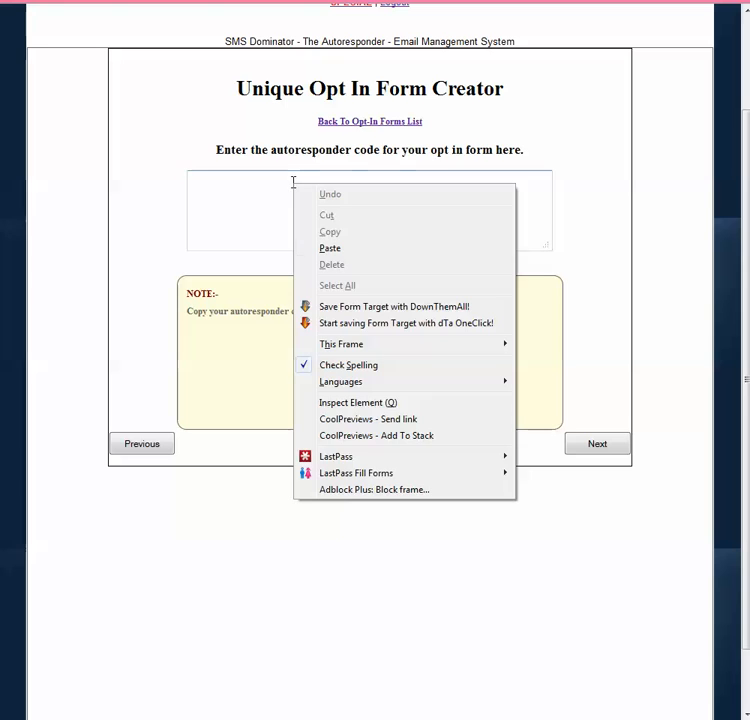
left_click(331, 256)
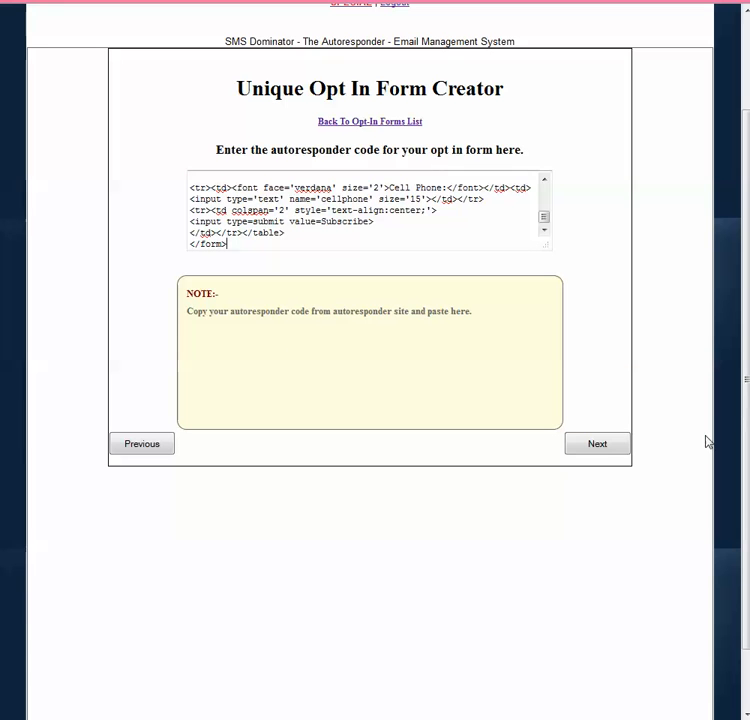
left_click(603, 450)
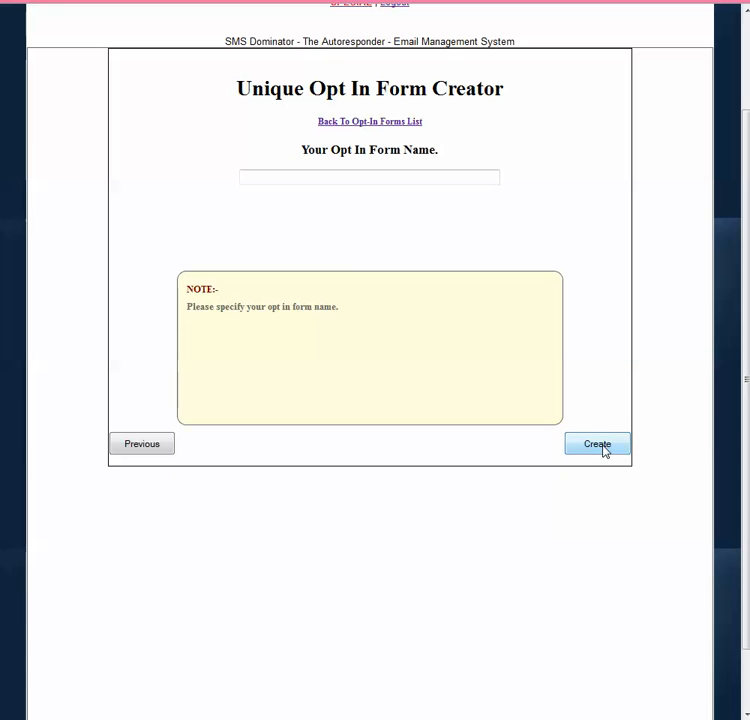
Name the opt-in form "smartphonedeal" and create it
left_click(330, 180)
type("smar")
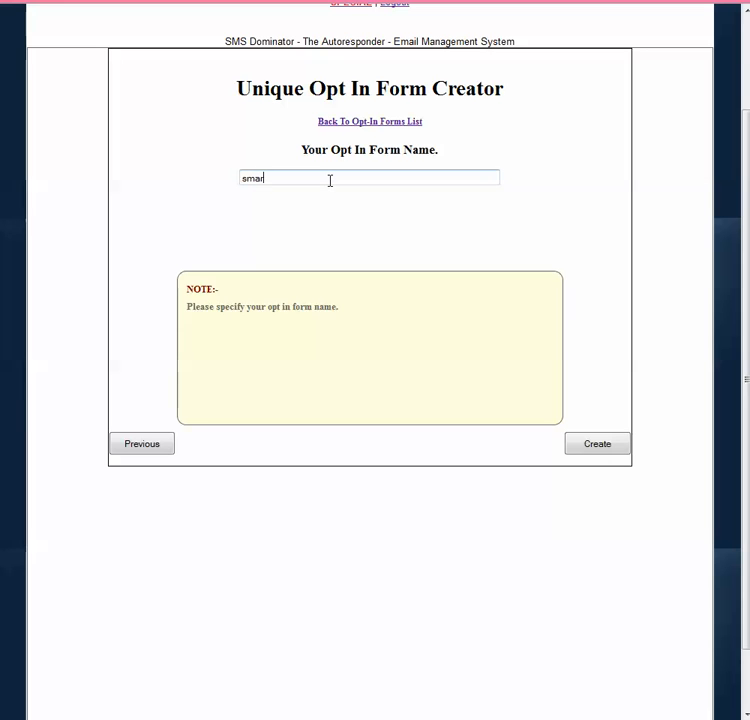
type("tphonedeal")
left_click(619, 451)
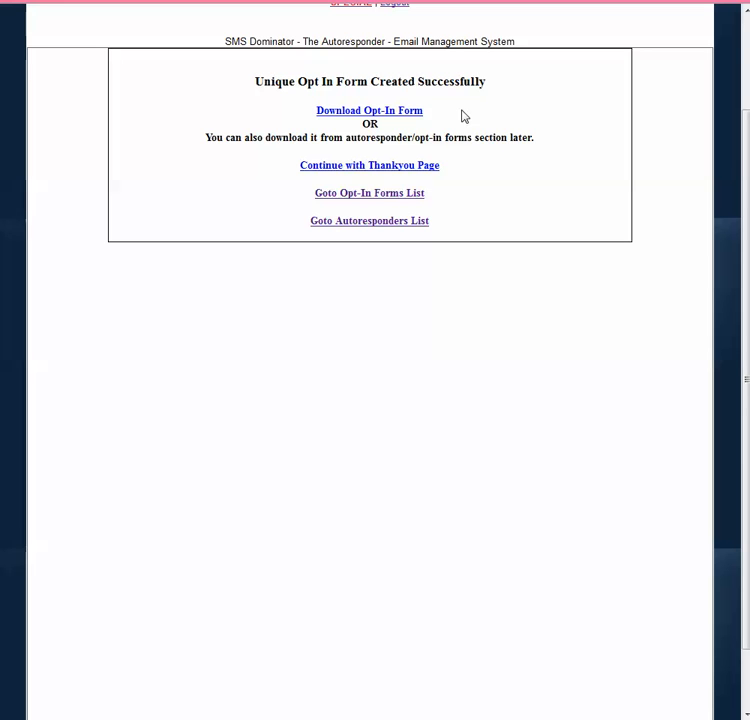
Download the created opt-in form and save it as smartphonedeal.zip
left_click(395, 116)
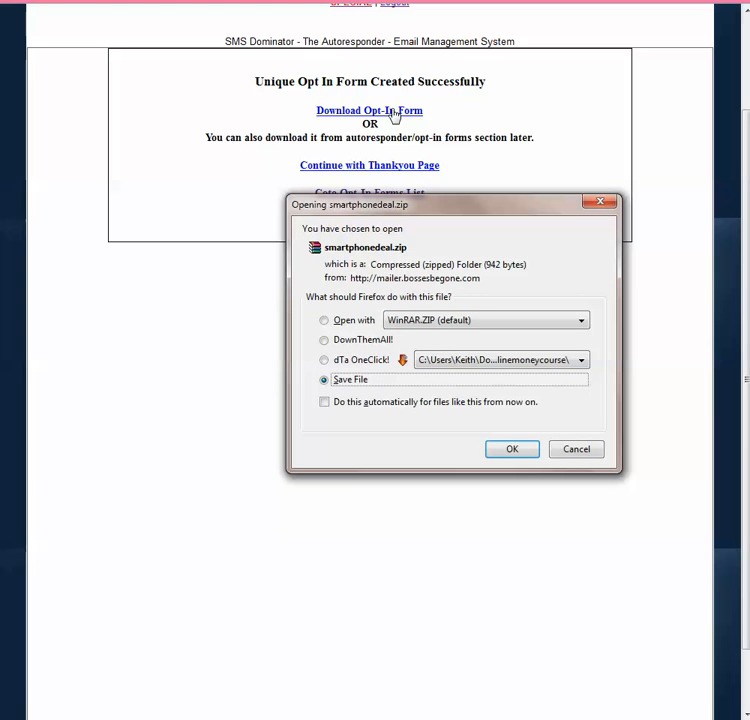
left_click(512, 449)
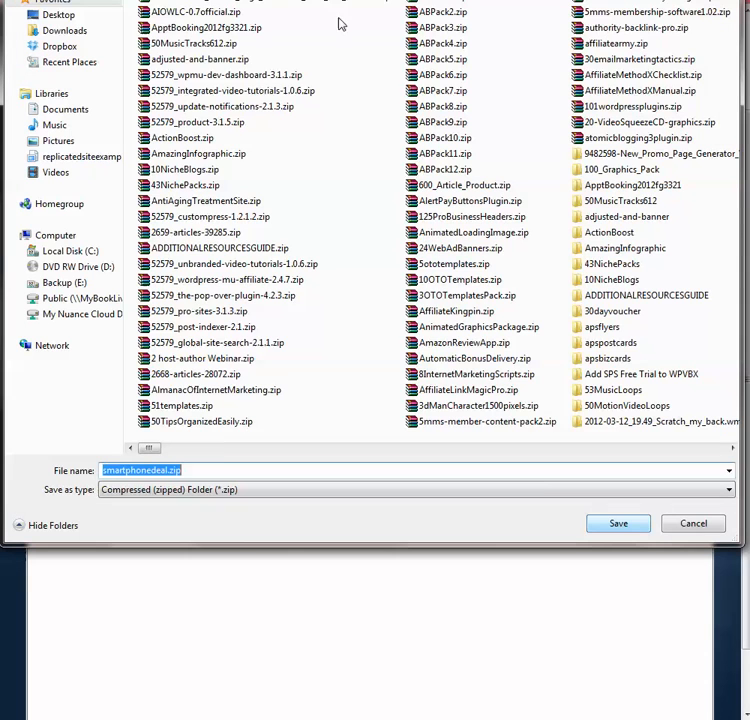
left_click(622, 522)
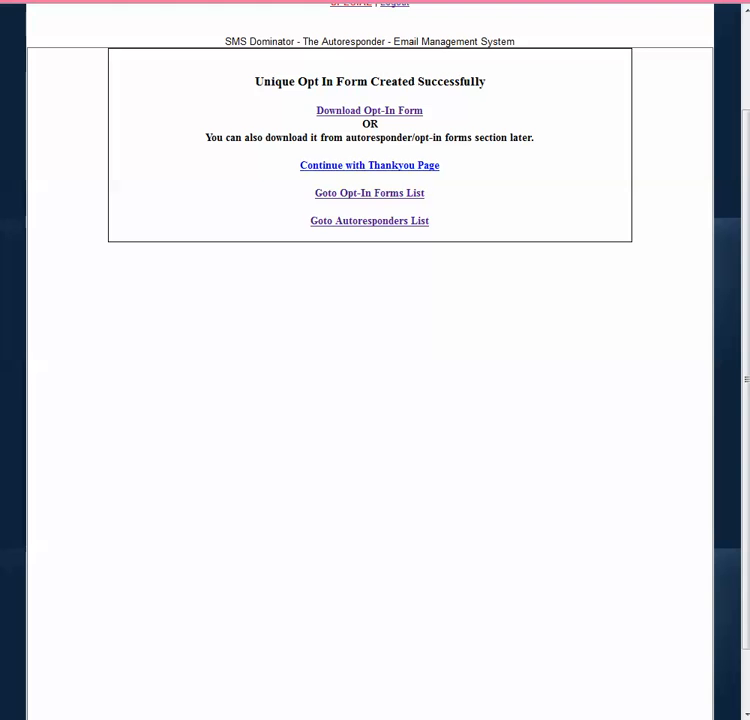
Show the downloaded smartphonedeal.zip in its containing folder and extract it with 7-Zip to a smartphonedeal folder
key("ctrl+j")
left_click(410, 183)
right_click(432, 184)
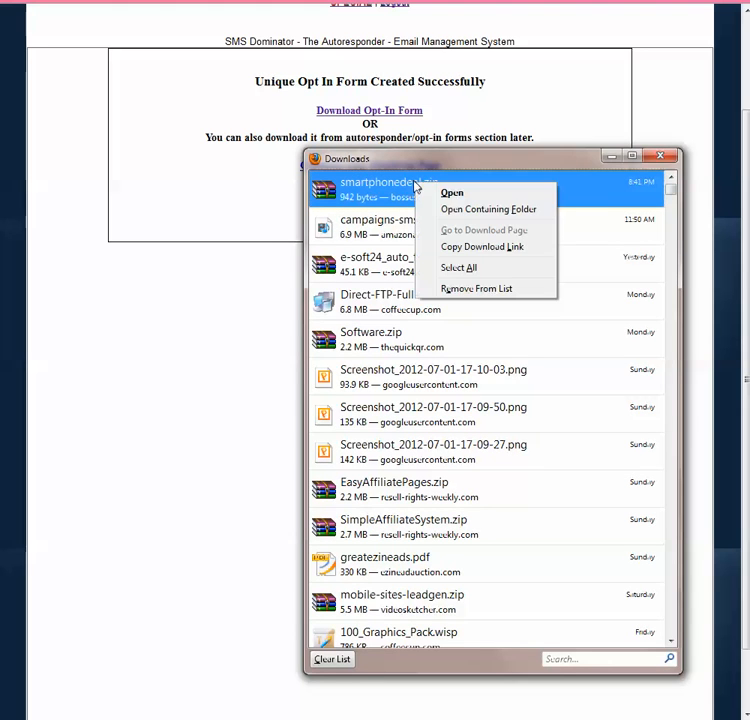
left_click(458, 210)
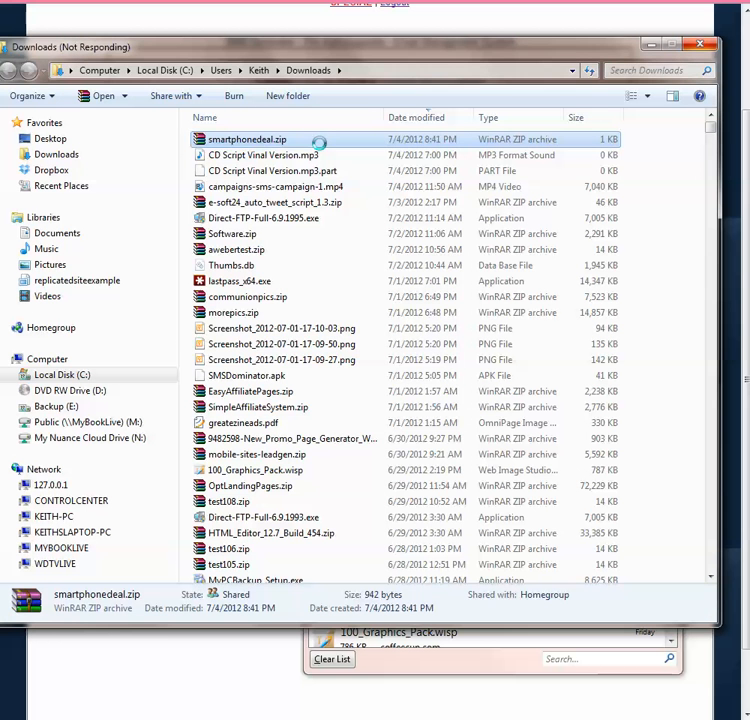
right_click(268, 139)
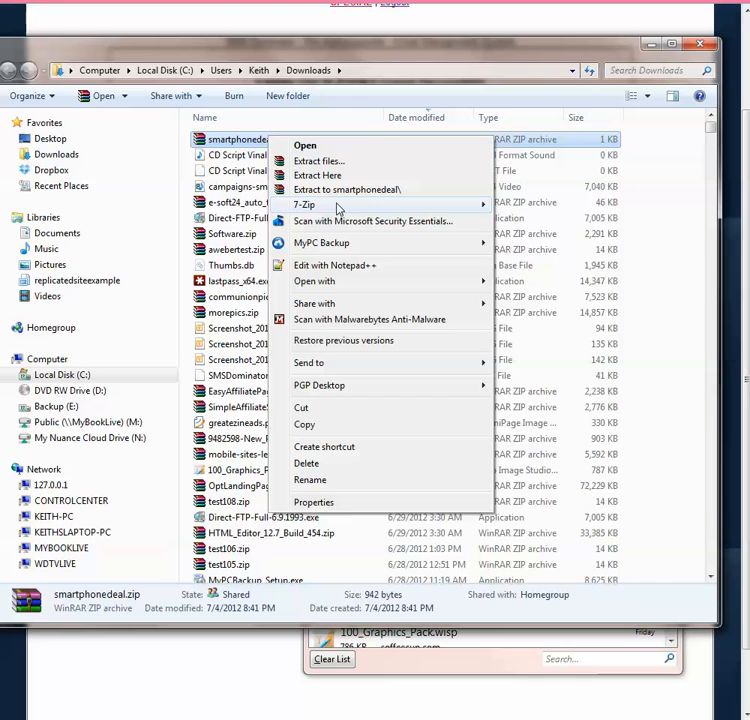
mouse_move(305, 204)
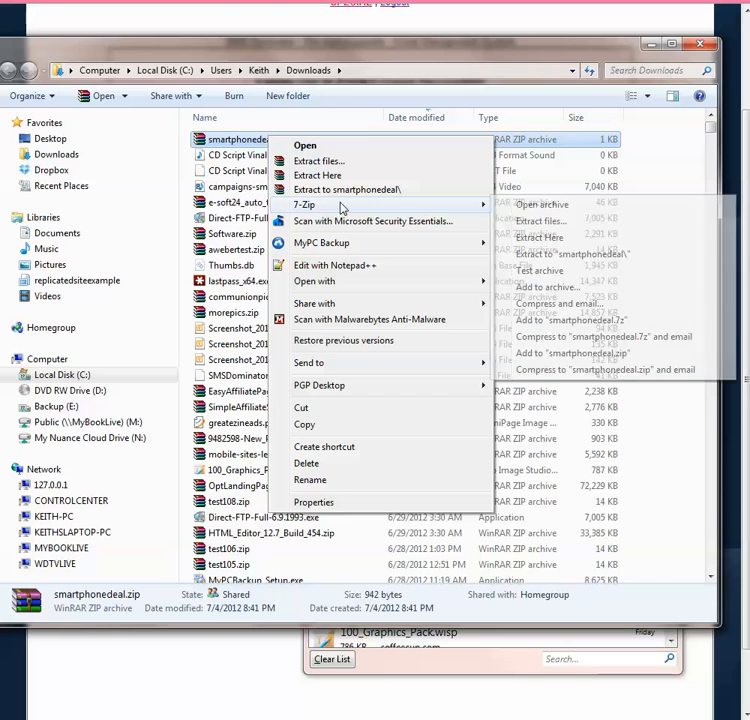
left_click(561, 257)
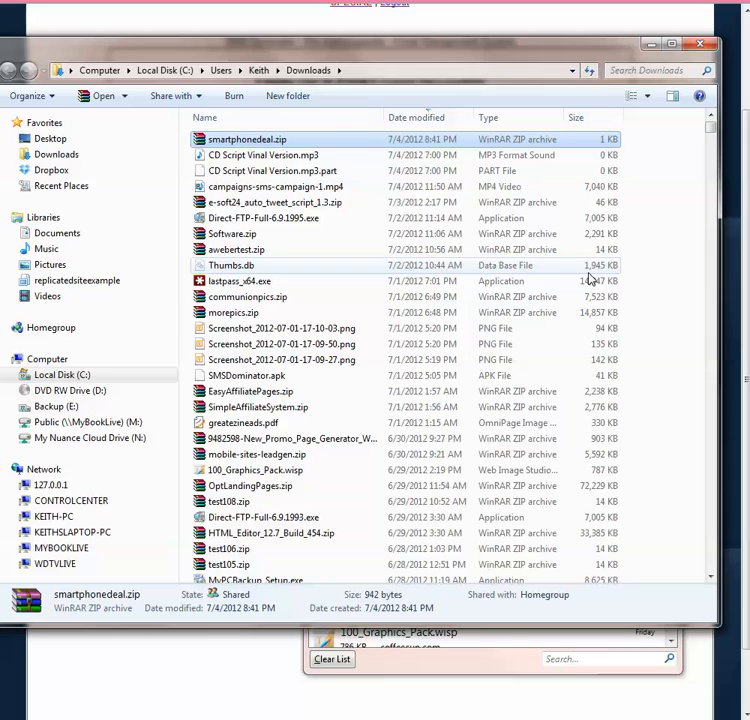
Look through the extracted smartphonedeal folder and its images subfolder, and open smartphonedeal.html in the browser to preview the form
left_click_drag(706, 128, 710, 403)
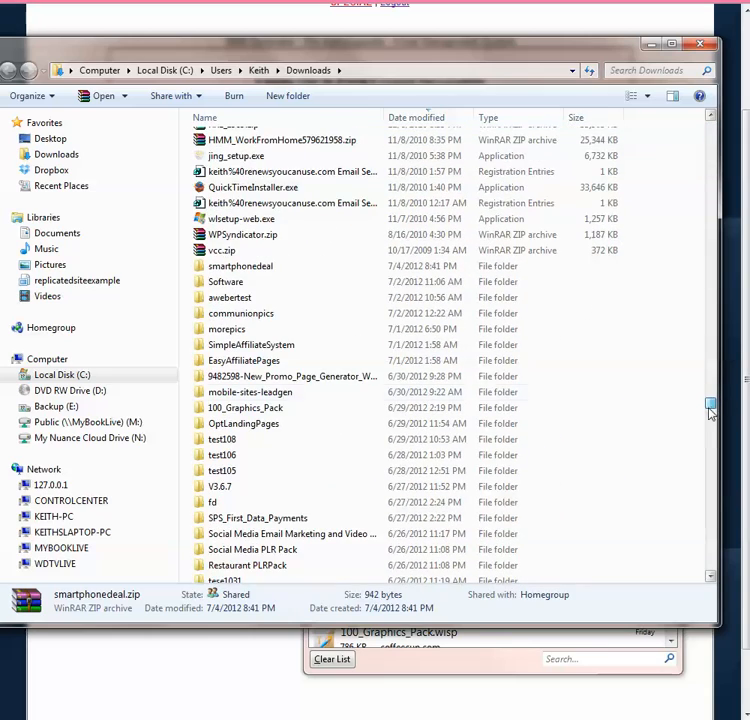
left_click(237, 269)
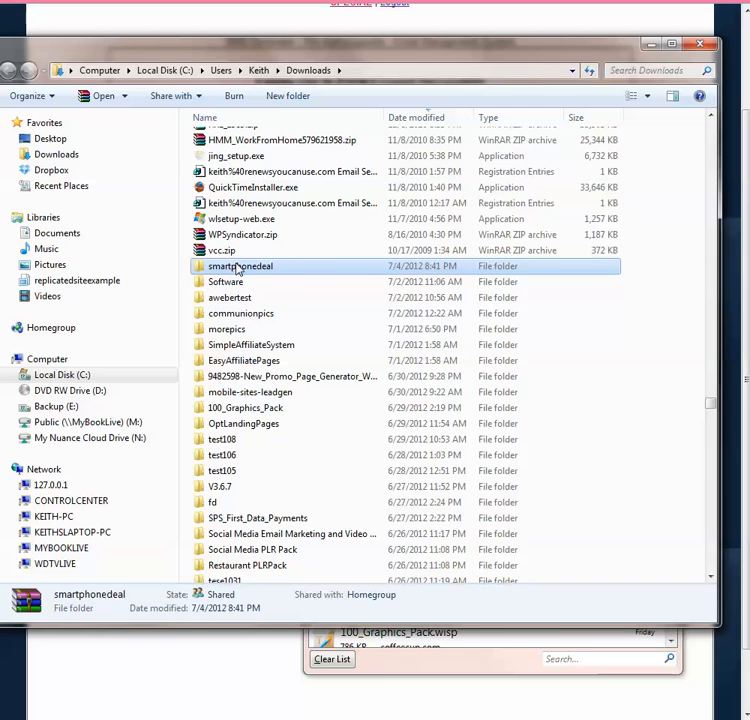
double_click(236, 268)
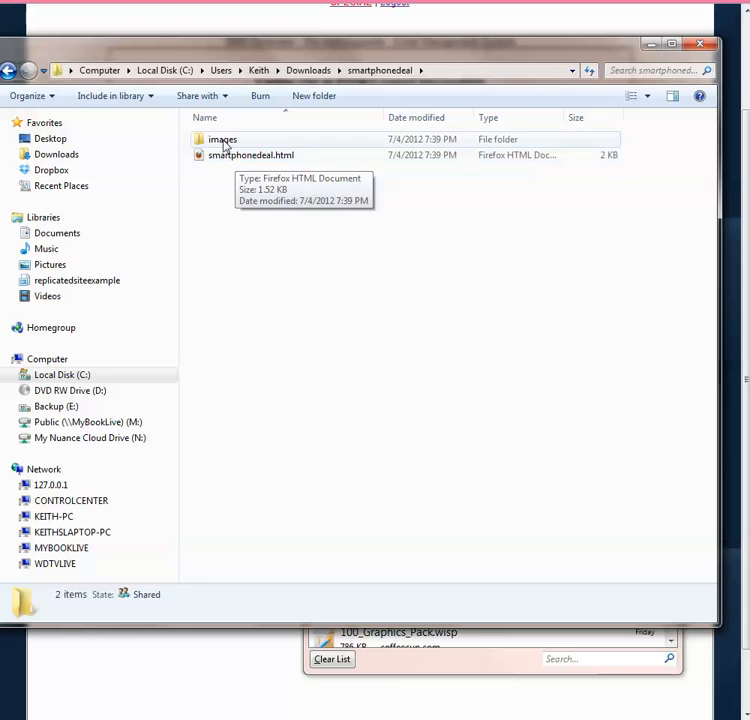
double_click(223, 139)
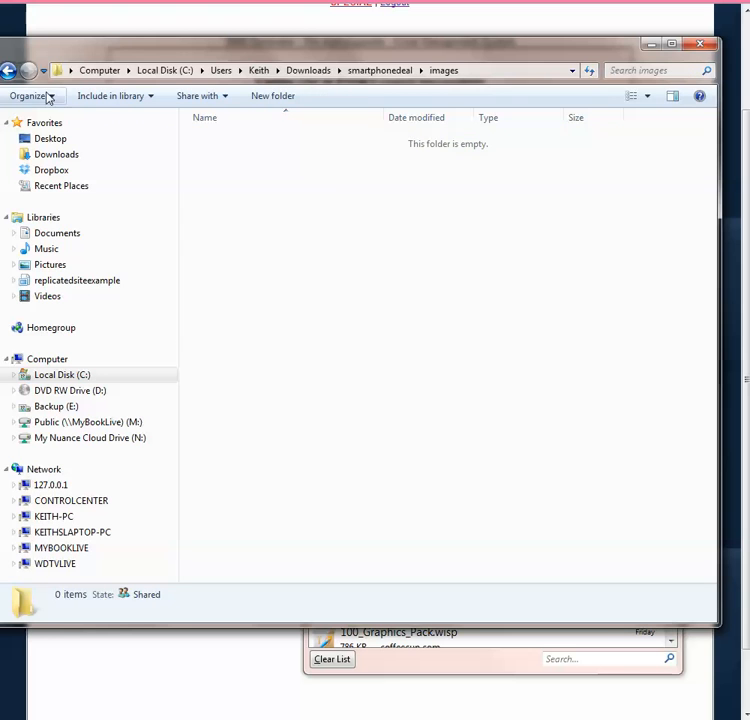
left_click(7, 73)
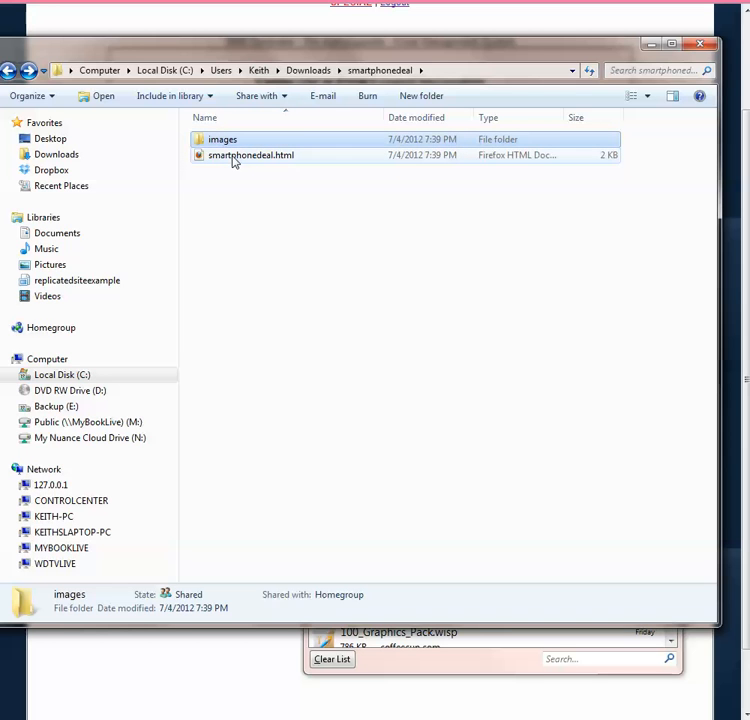
double_click(234, 160)
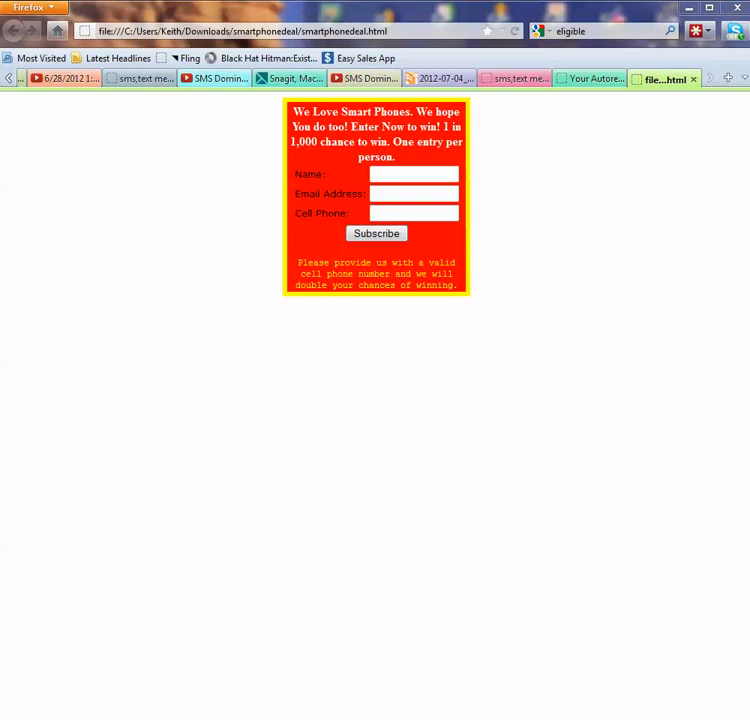
Switch to CoffeeCup Direct FTP and close the index.html file open in the editor
key("alt+Tab")
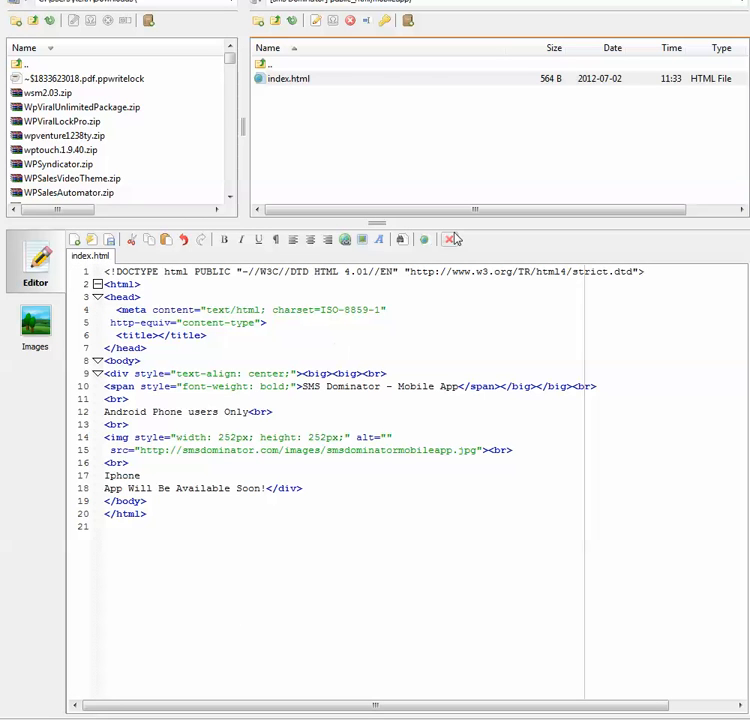
left_click(450, 239)
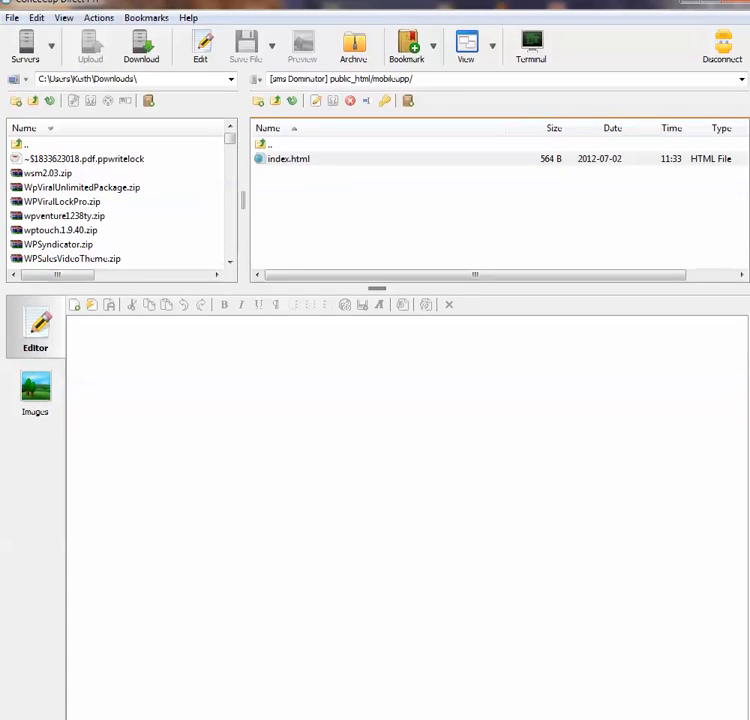
Connect to the GPSHot Spot server and open its public_html folder
left_click(231, 80)
left_click(231, 80)
left_click(50, 46)
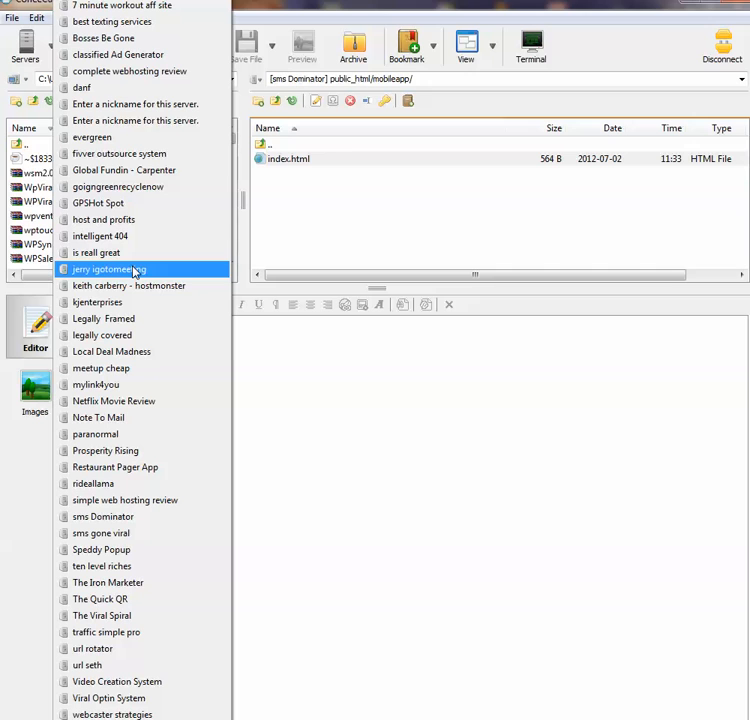
left_click(119, 204)
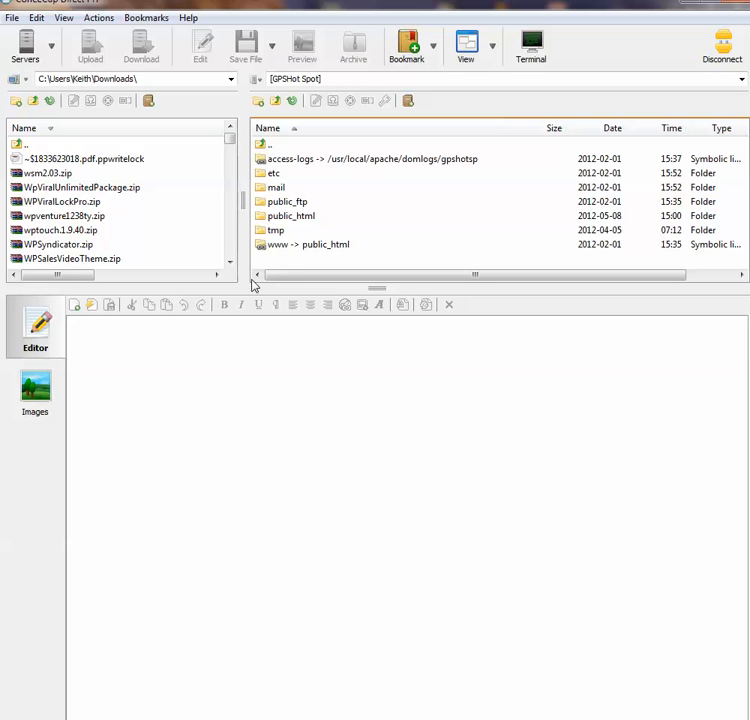
left_click(268, 220)
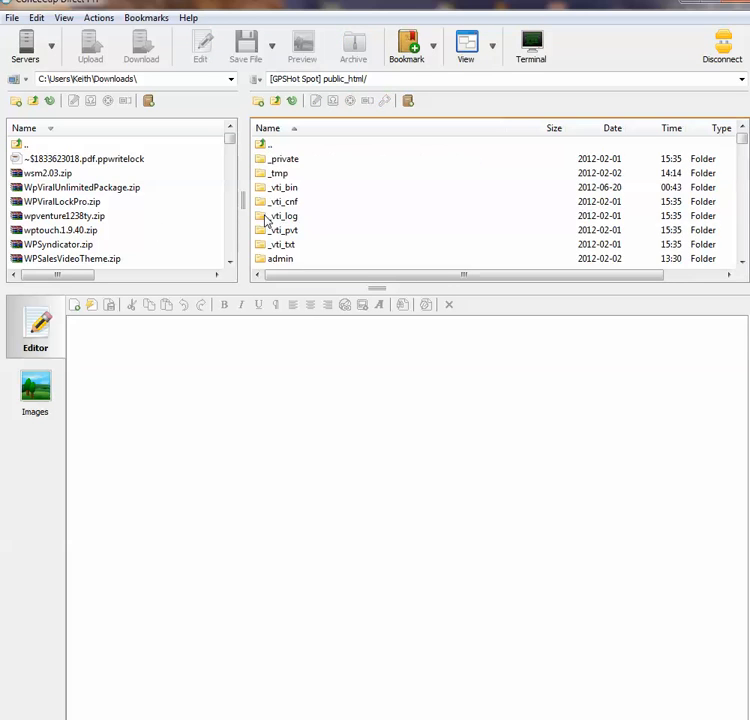
Upload smartphonedeal.html from the extracted smartphonedeal folder into the server's public_html folder
left_click(277, 103)
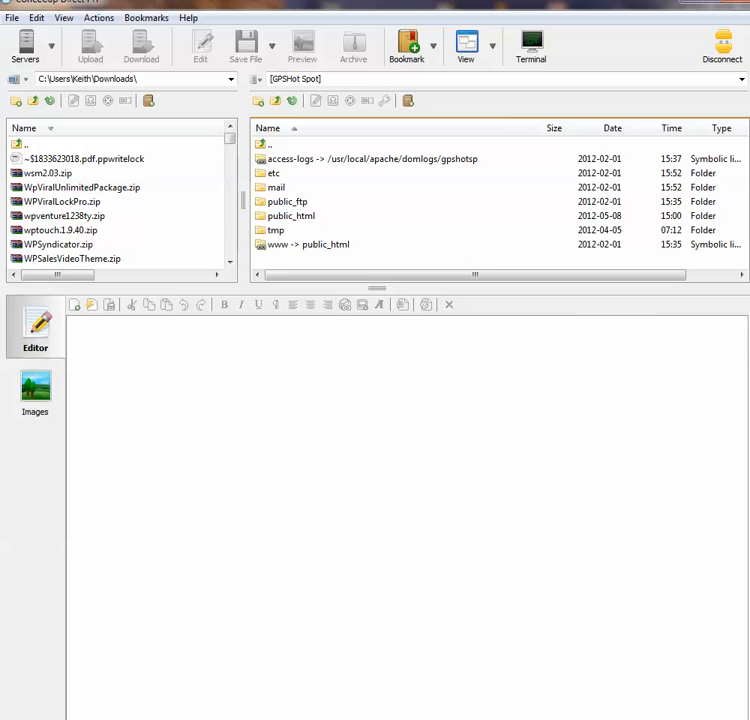
key("alt+Tab")
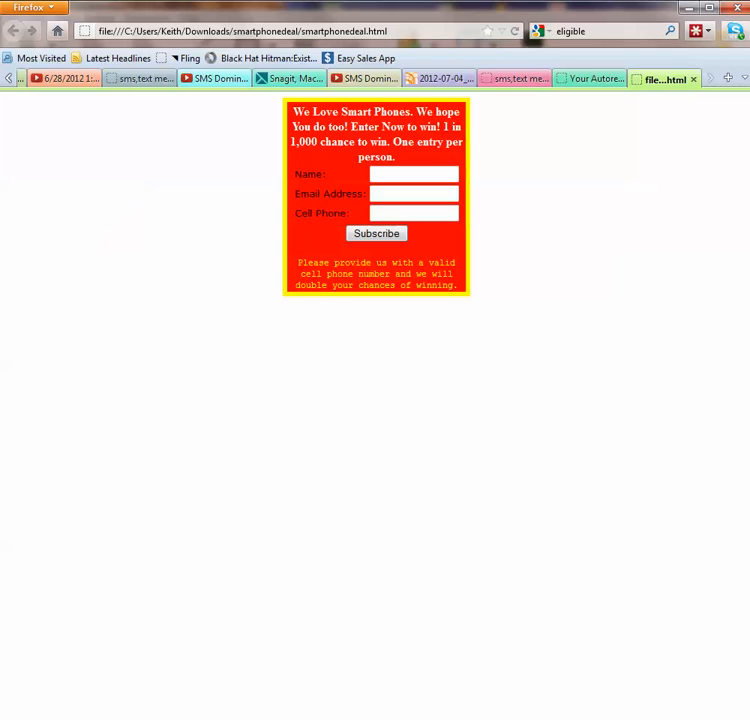
left_click(687, 8)
mouse_move(6, 717)
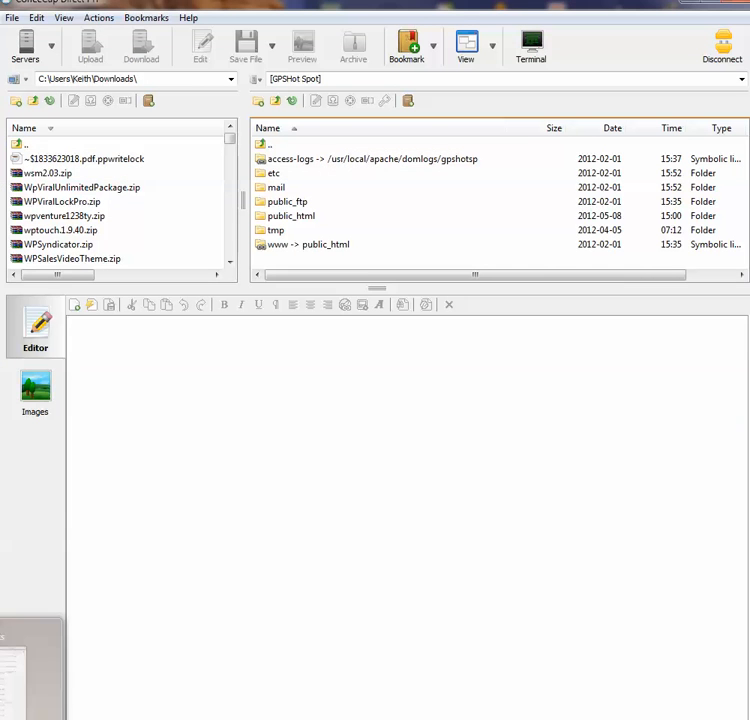
left_click(30, 660)
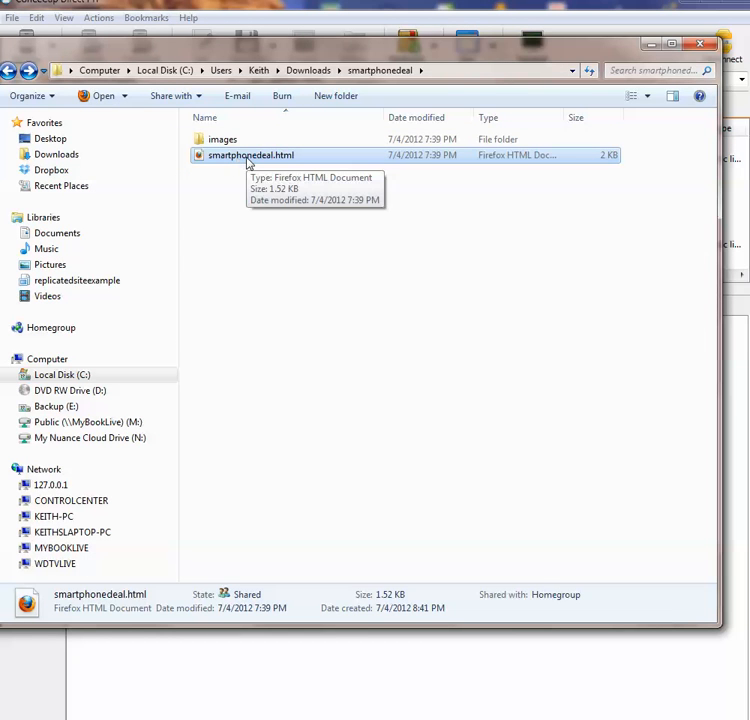
left_click_drag(306, 58, 333, 348)
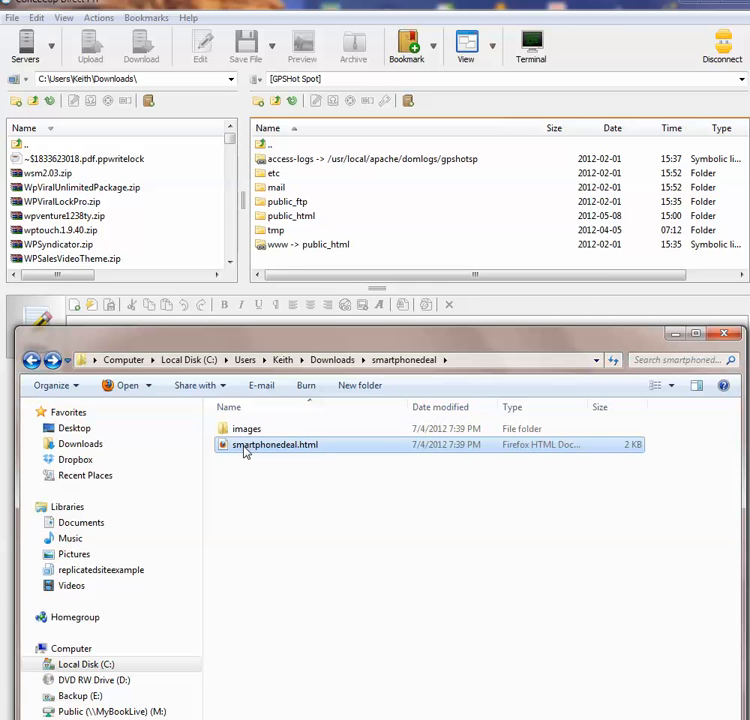
left_click_drag(246, 452, 319, 216)
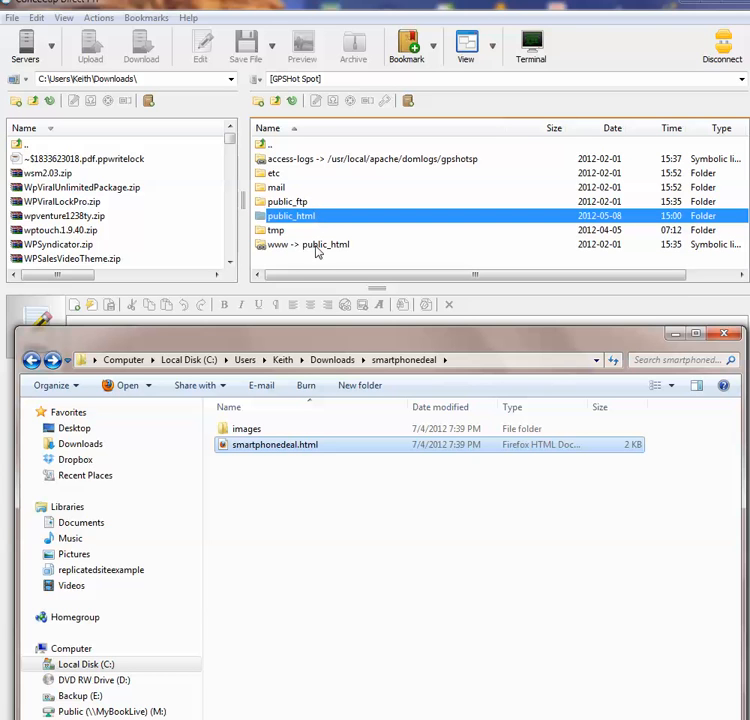
left_click_drag(345, 345, 330, 323)
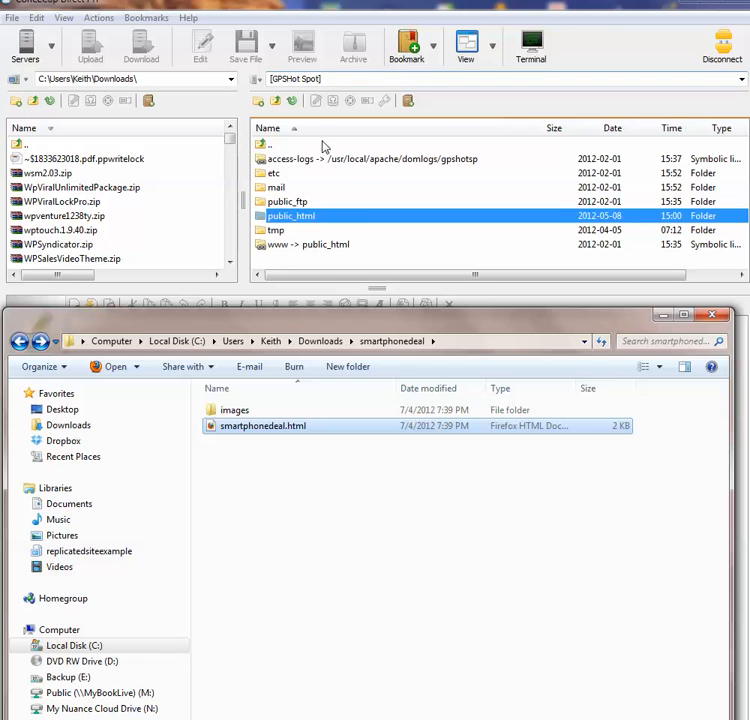
Copy the full file name of smartphonedeal.html in the local smartphonedeal folder
left_click(265, 428)
left_click_drag(306, 427, 220, 427)
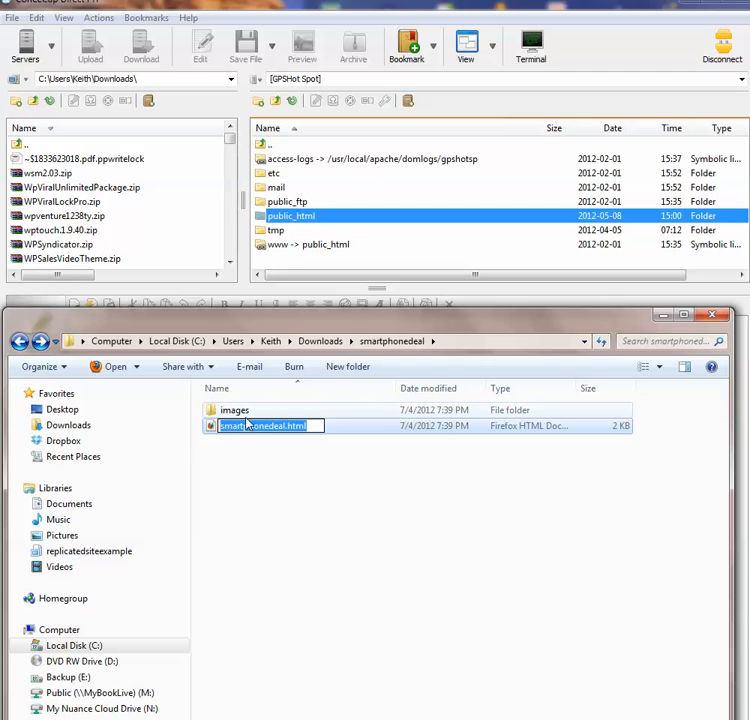
right_click(250, 426)
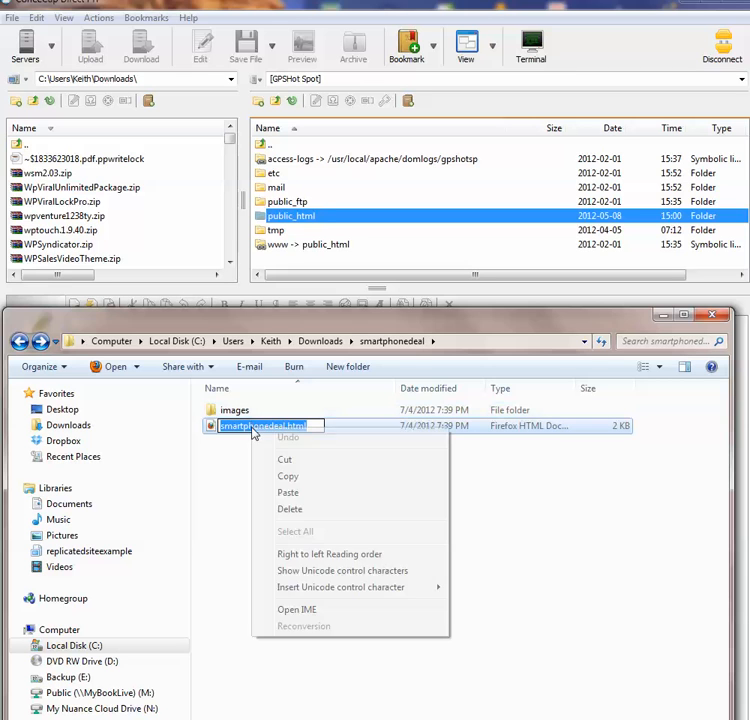
left_click(288, 476)
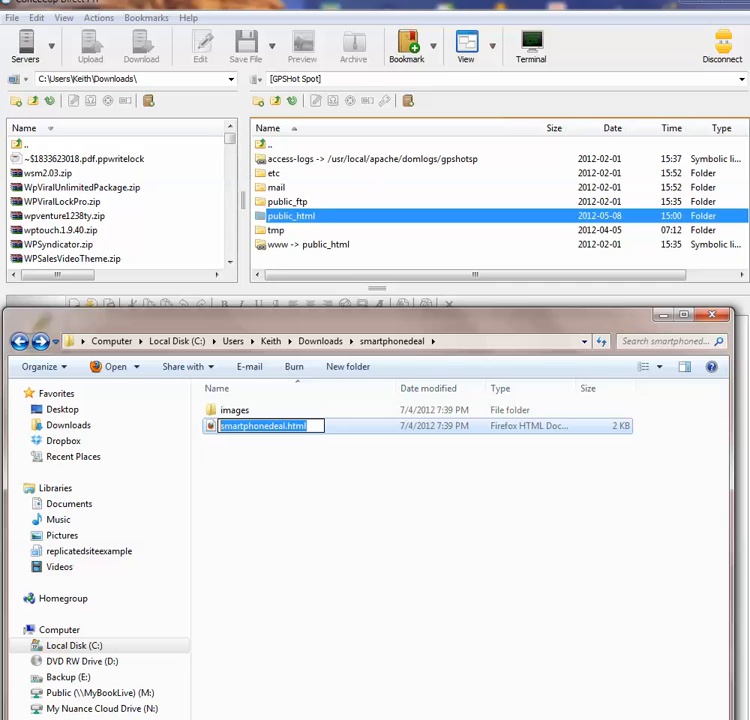
Switch to Firefox and load gpshotspot.com/gps in place of the local form preview
double_click(211, 426)
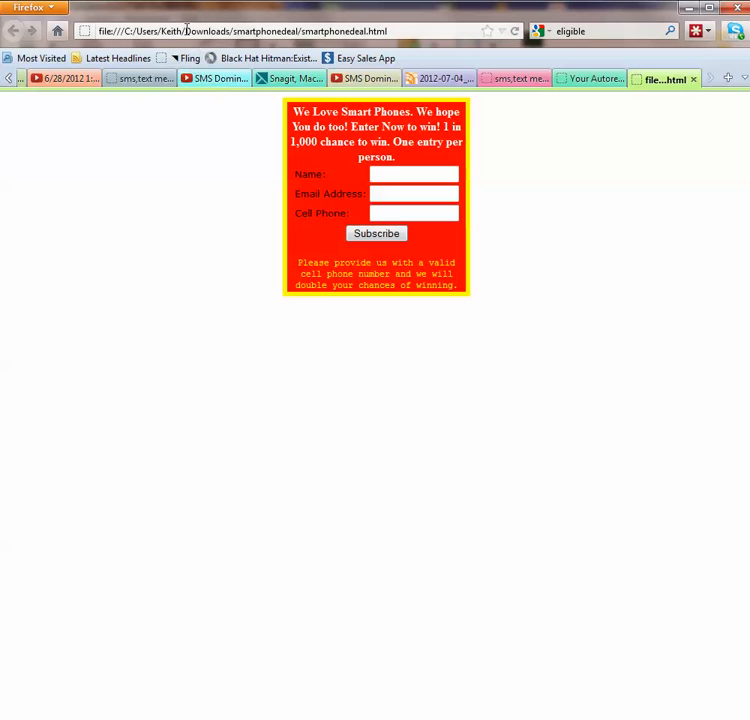
left_click(194, 32)
type("gps")
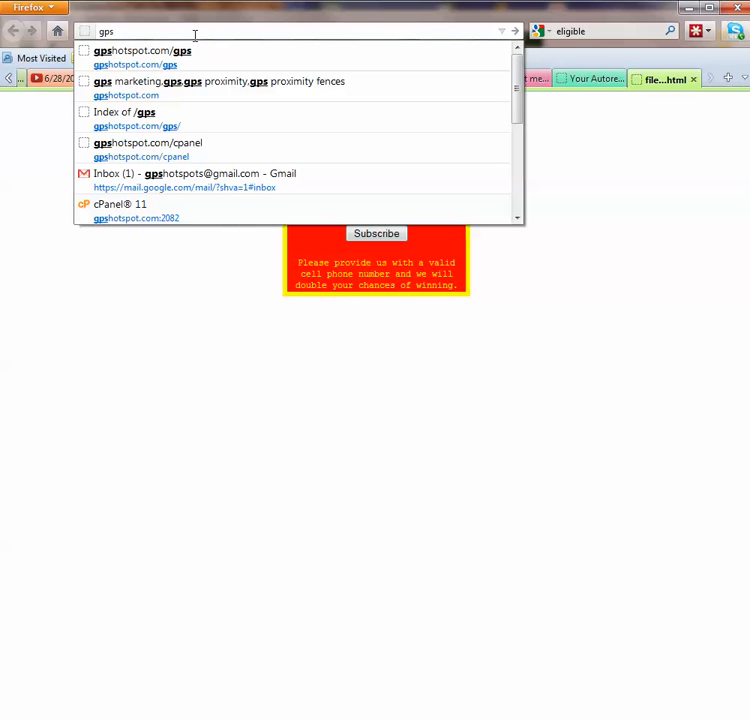
key("Down")
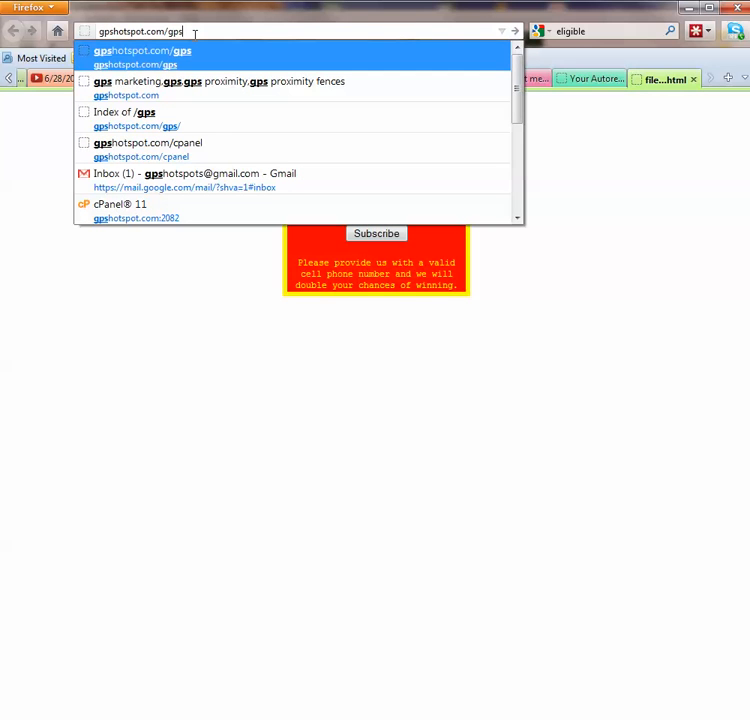
key("Return")
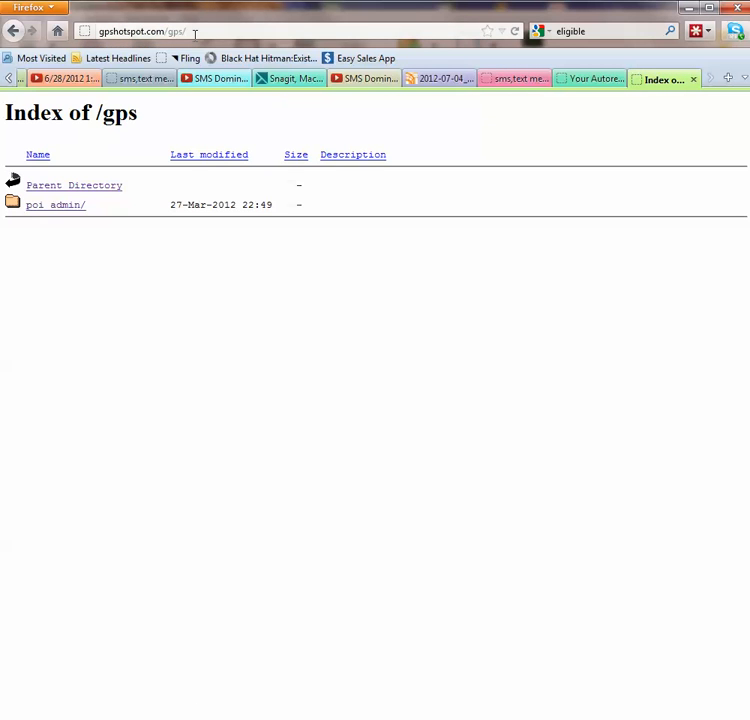
Replace the gps/ part of the web address with the copied file name and load gpshotspot.com/smartphonedeal.html
left_click(195, 33)
left_click(195, 33)
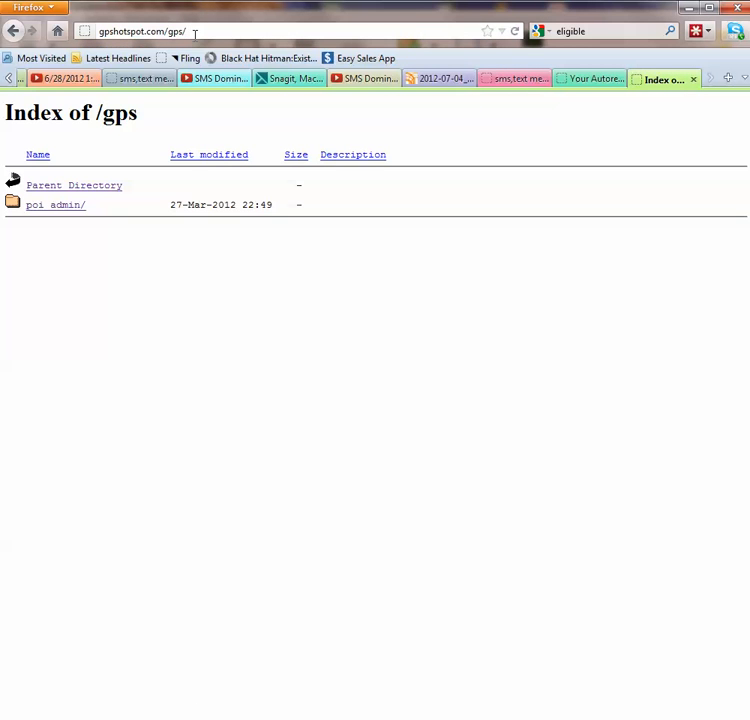
key("BackSpace")
key("BackSpace")
key("BackSpace")
key("BackSpace")
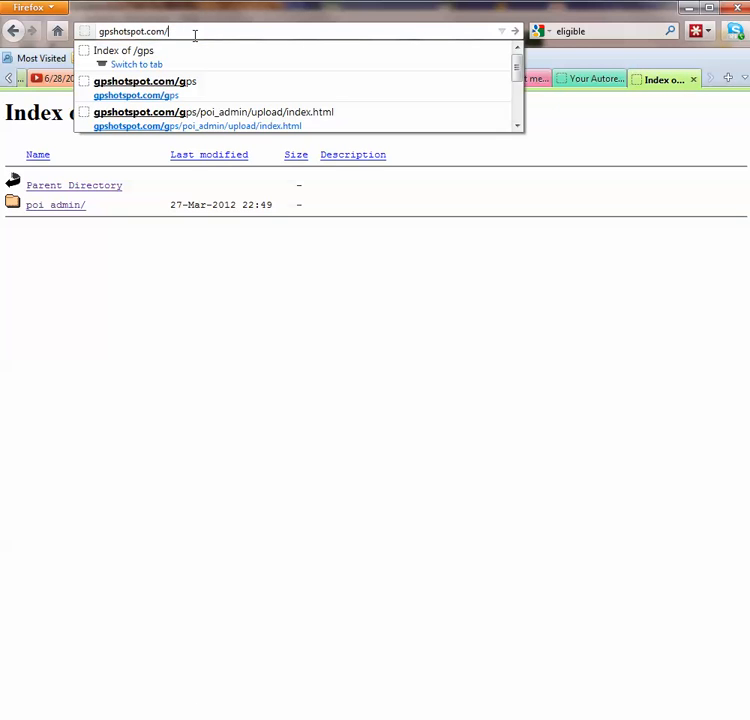
key("ctrl+v")
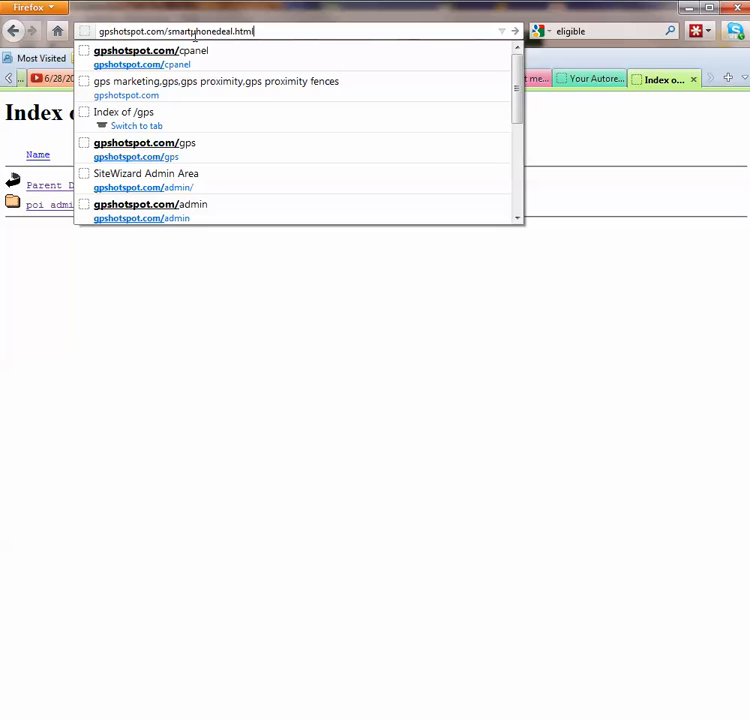
left_click(348, 34)
left_click(515, 32)
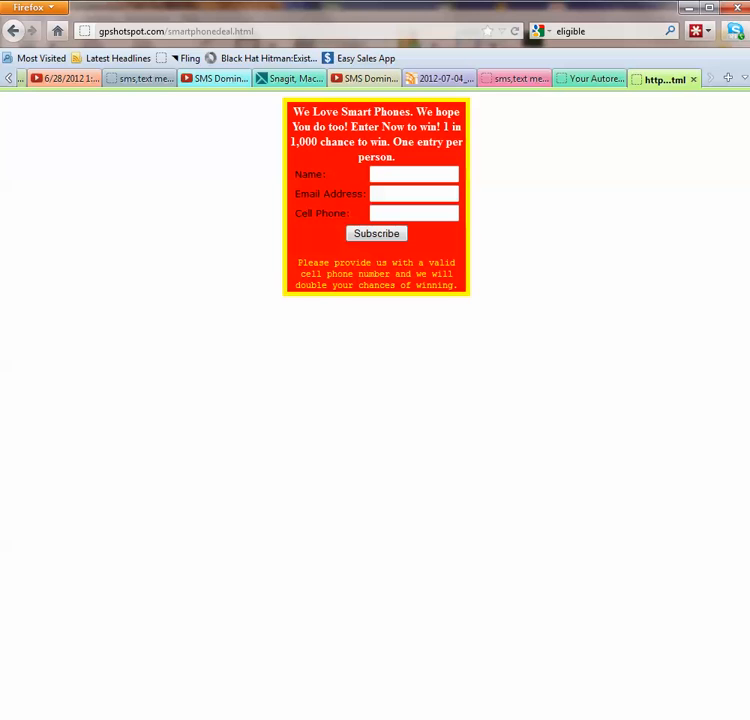
mouse_move(5, 719)
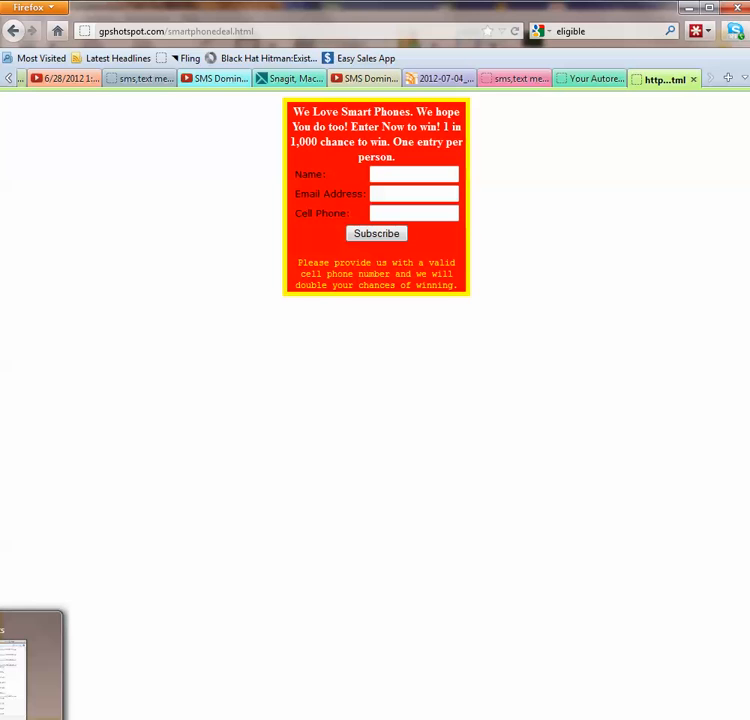
left_click(8, 685)
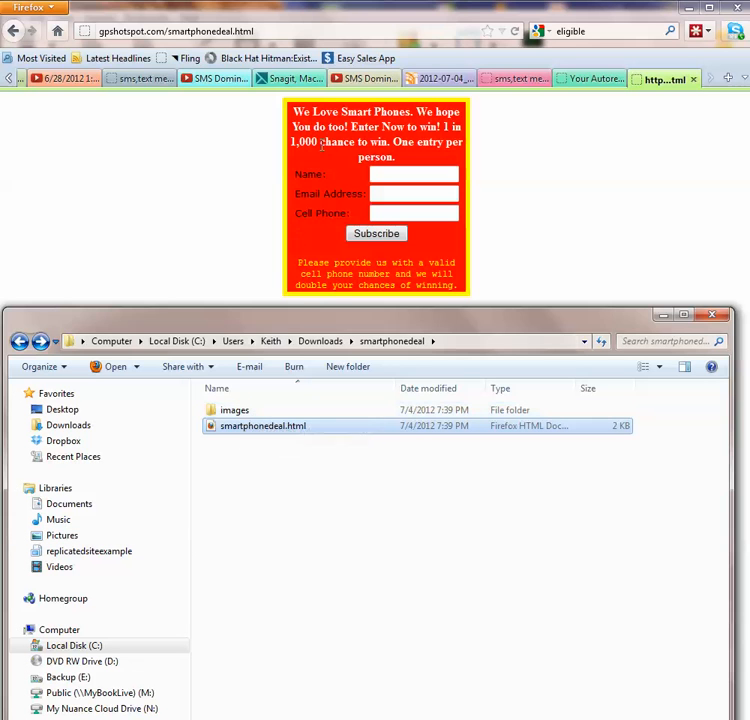
right_click(248, 432)
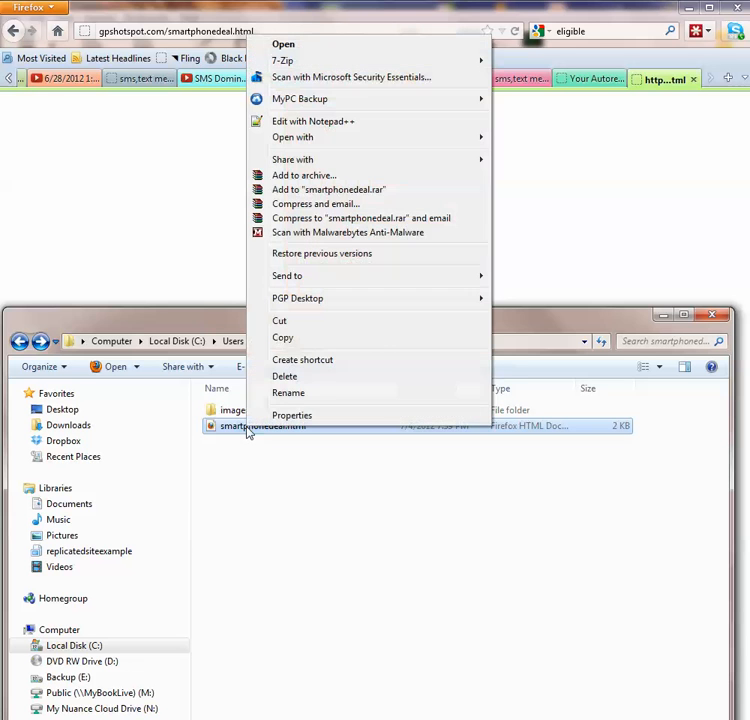
left_click(259, 465)
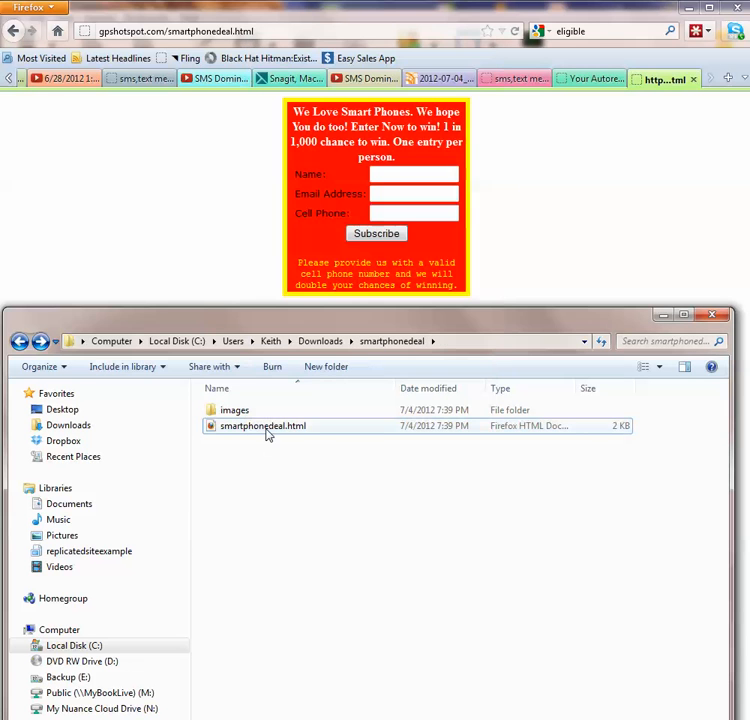
left_click(510, 203)
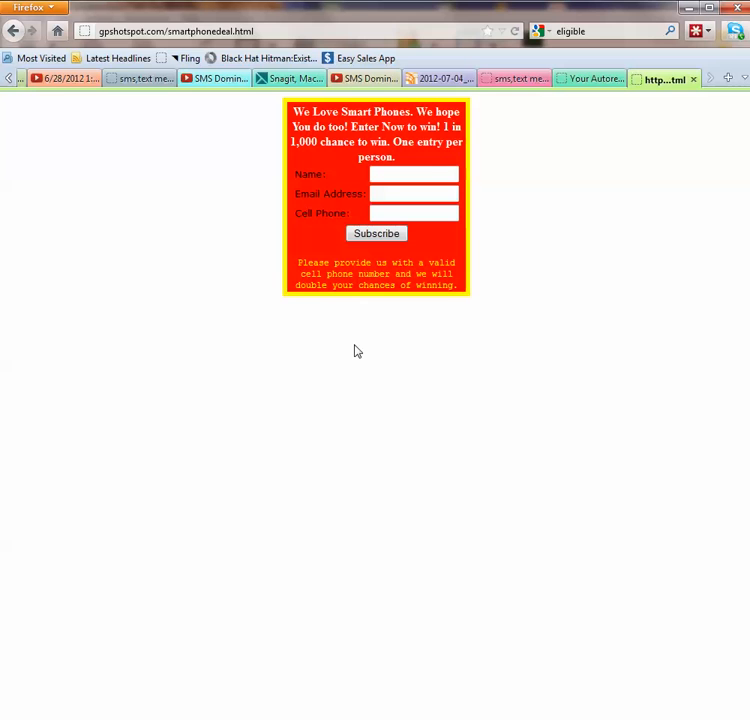
View the page source of the published opt-in form and examine its HTML code
right_click(356, 347)
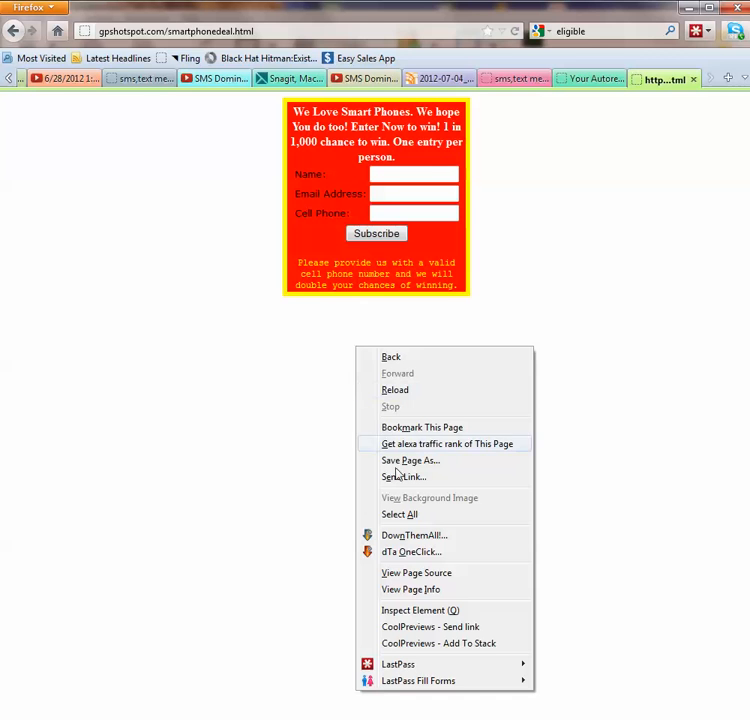
left_click(410, 575)
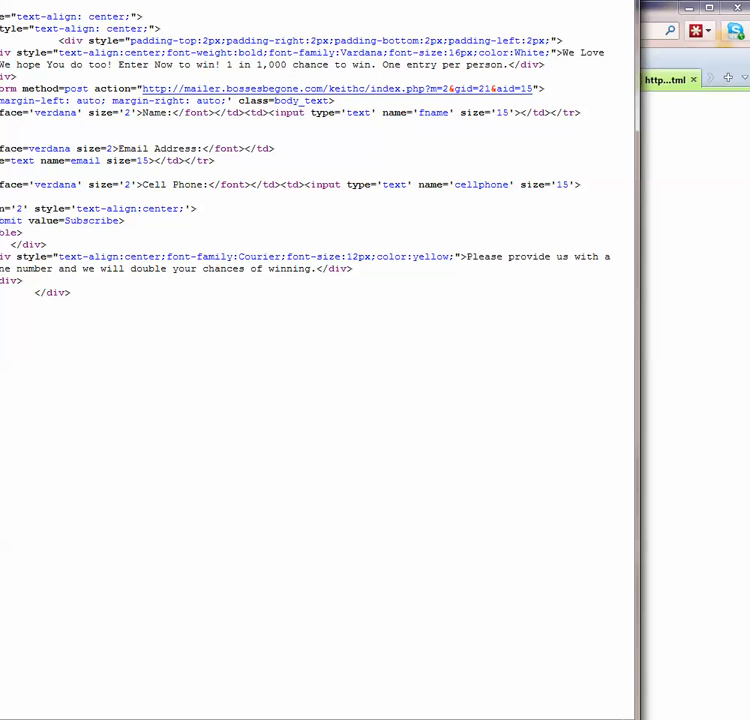
scroll(318, 360, "up", 2)
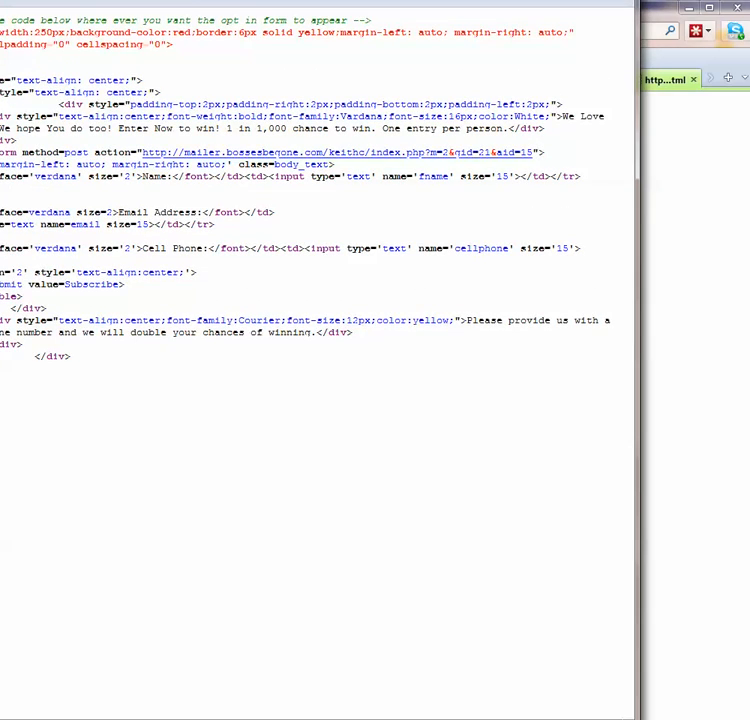
left_click_drag(300, 0, 432, 1)
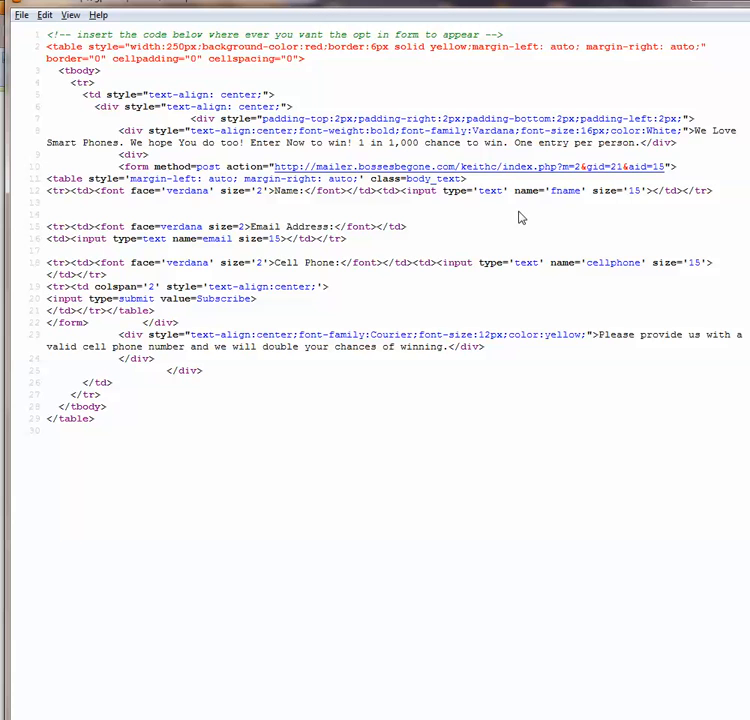
left_click_drag(438, 5, 0, 24)
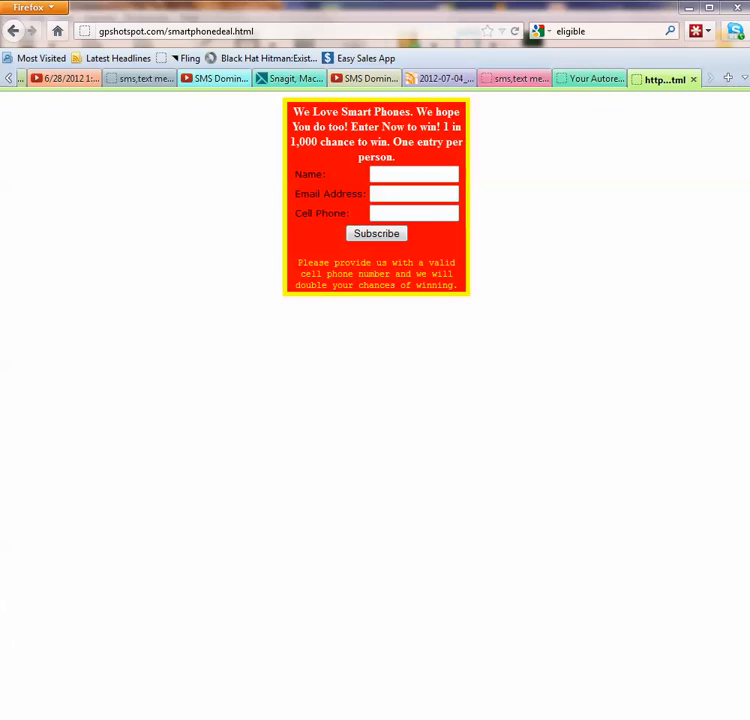
Switch to CoffeeCup Direct FTP, open public_html on the server and locate its images folder
key("alt+Tab")
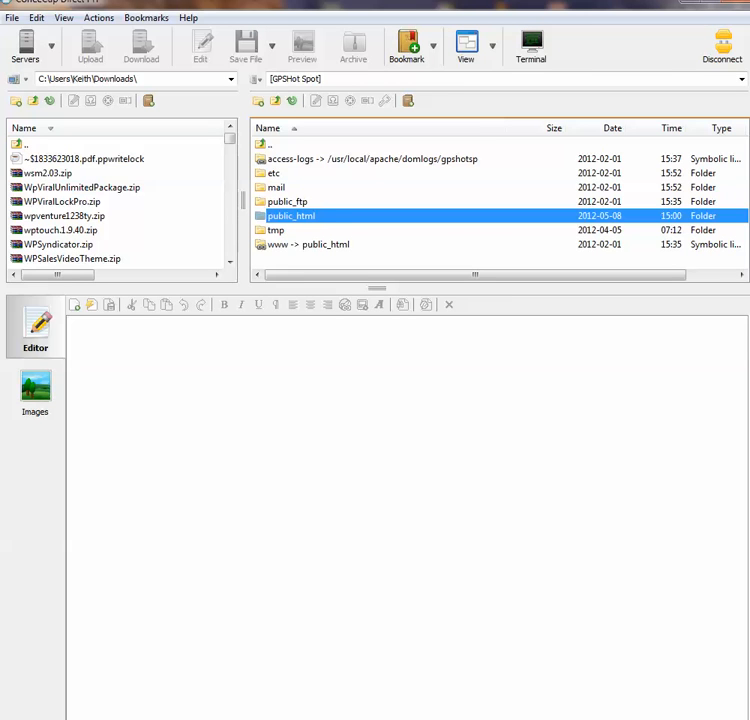
mouse_move(20, 717)
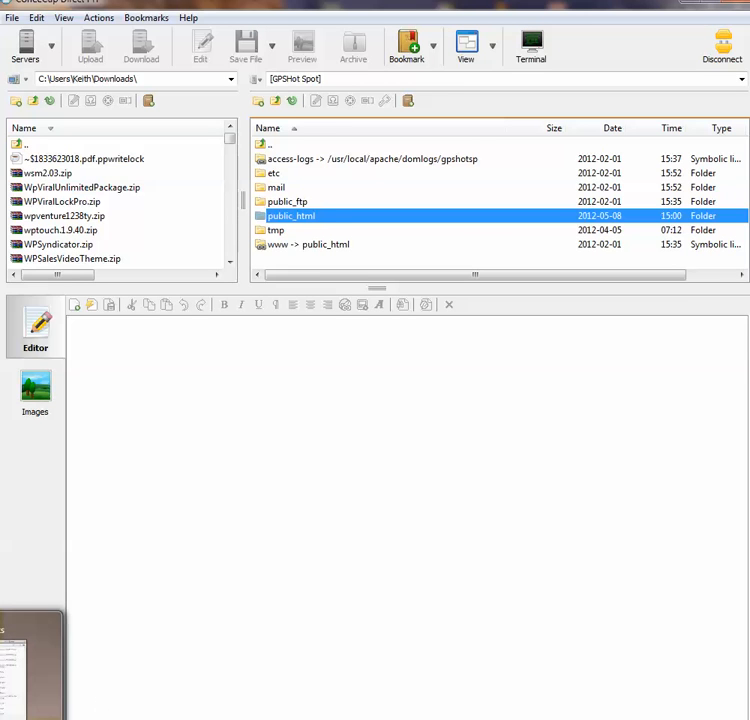
left_click(25, 665)
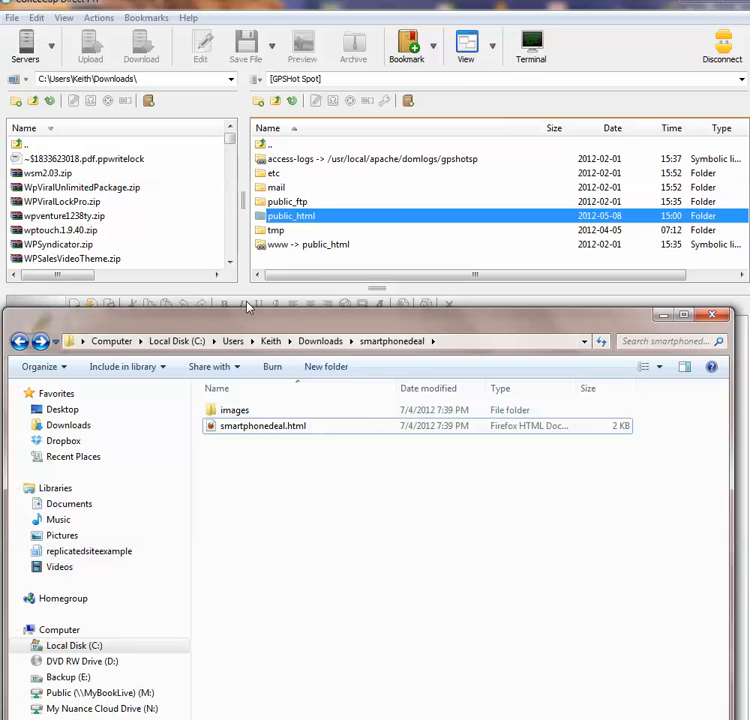
left_click_drag(311, 328, 13, 329)
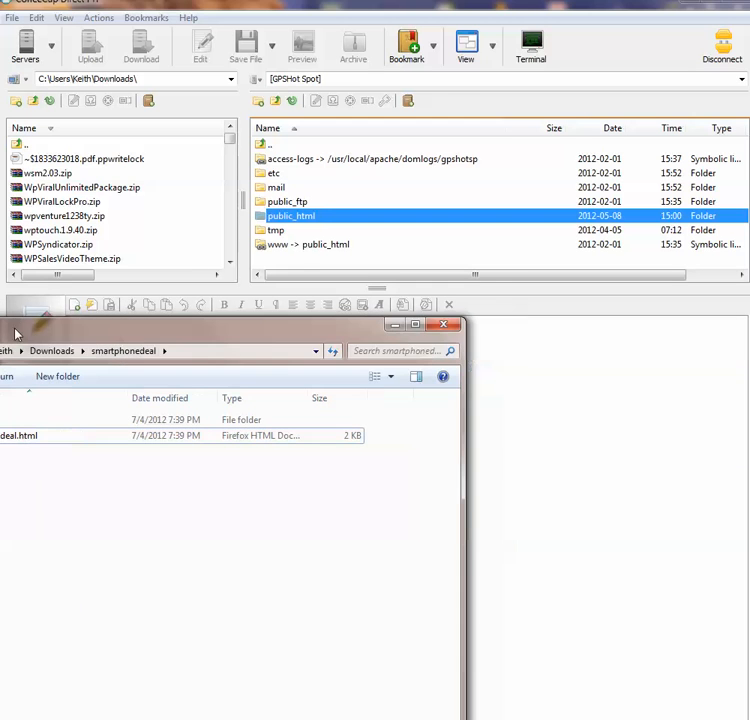
double_click(271, 217)
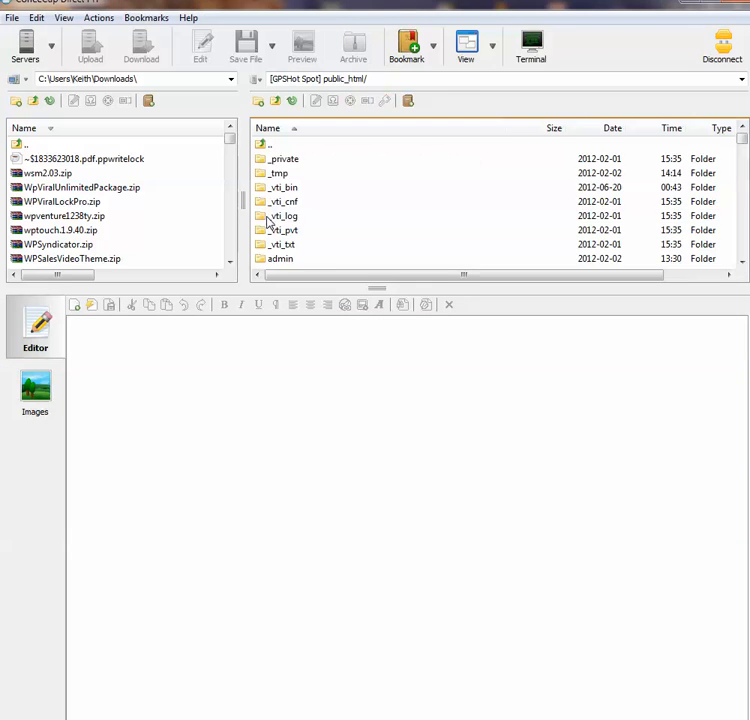
left_click(742, 261)
left_click(742, 261)
left_click(742, 261)
left_click(742, 261)
left_click(742, 261)
left_click(742, 261)
left_click(742, 261)
left_click(742, 261)
left_click(742, 261)
left_click(742, 261)
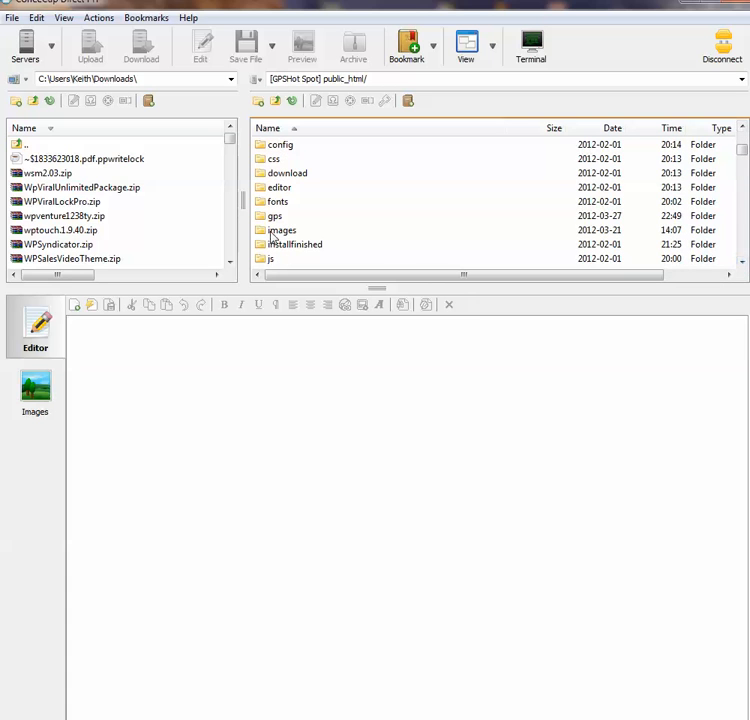
Look inside the local smartphonedeal images subfolder and select the images folder in the server's public_html
left_click(134, 718)
left_click_drag(162, 333, 455, 342)
double_click(277, 424)
left_click(48, 355)
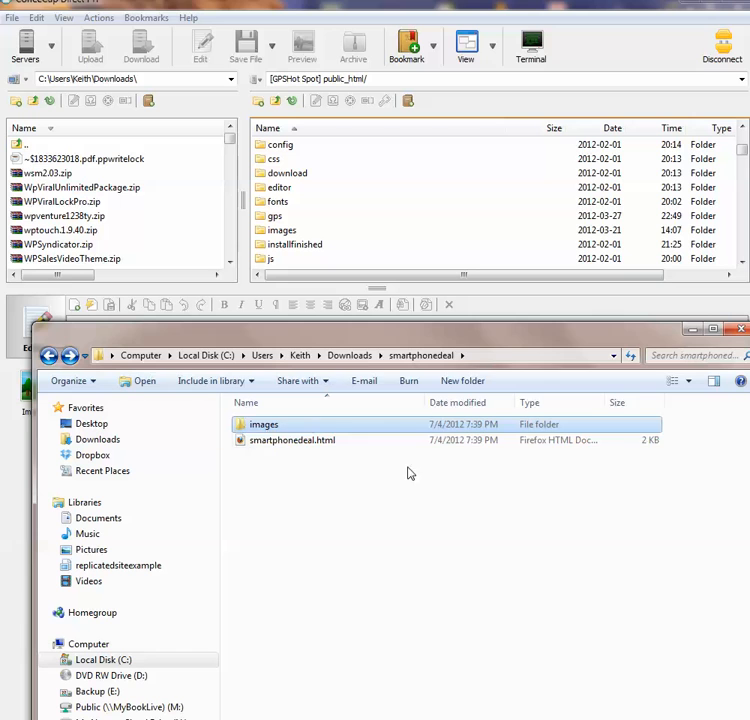
left_click(288, 236)
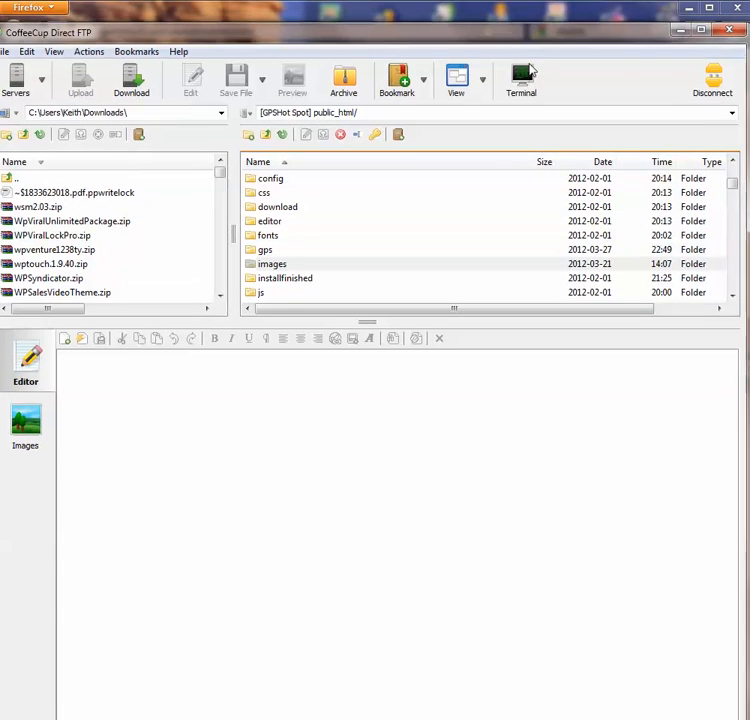
Minimize the FTP and smartphonedeal folder windows to return to the published form in Firefox
left_click(680, 28)
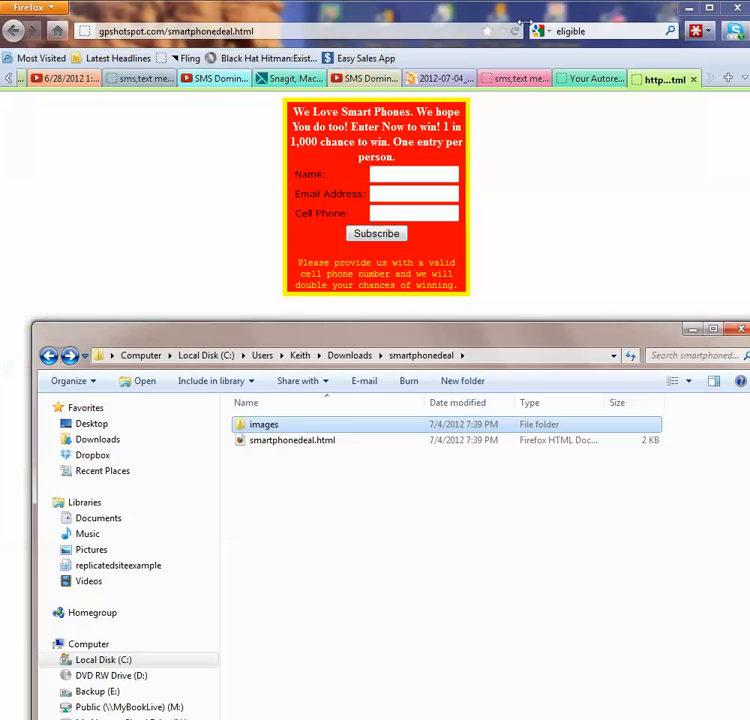
left_click(691, 329)
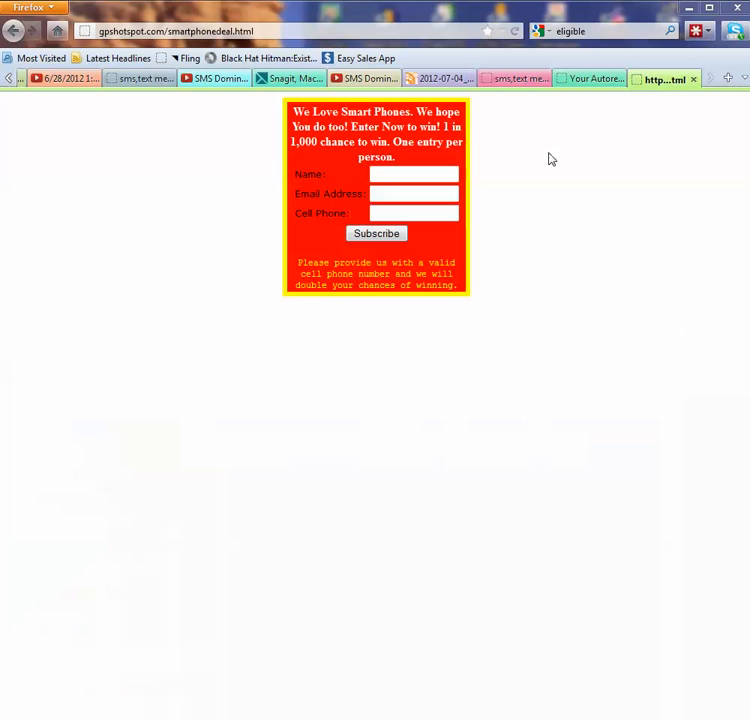